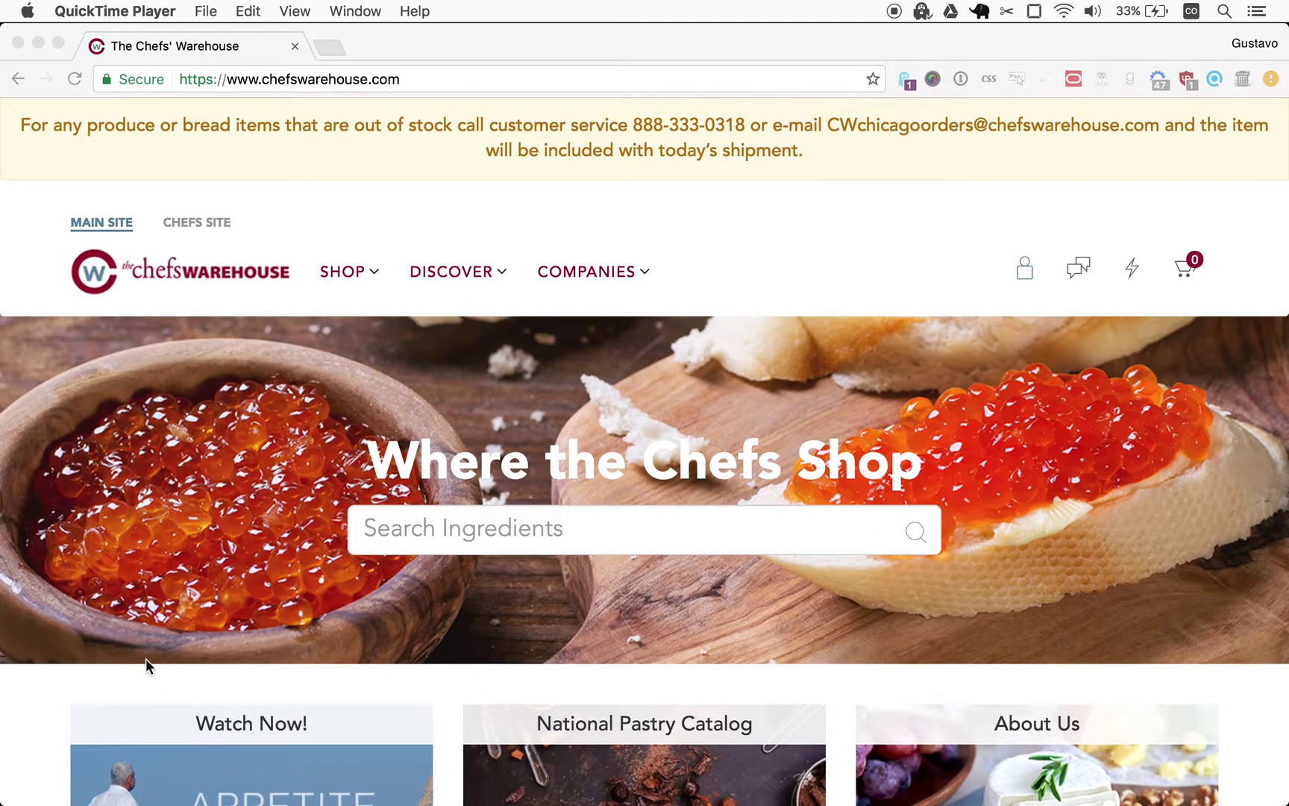
Step: Open the Chefs' Warehouse 10-Q for the quarter ended September 23, 2016 via Investors and SEC Filings
{"action": "scroll", "coordinate": [142, 657], "scroll_direction": "down", "scroll_amount": 3}
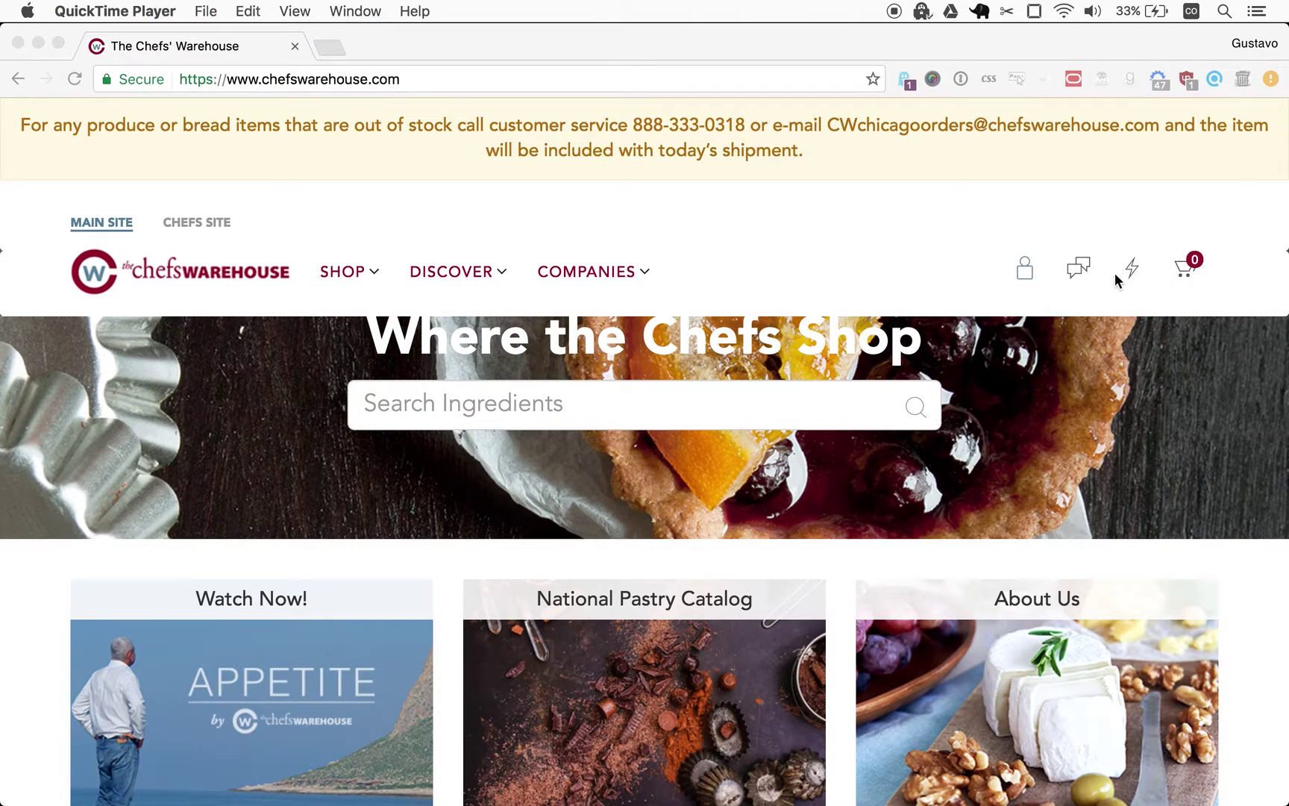
{"action": "scroll", "coordinate": [494, 598], "scroll_direction": "up", "scroll_amount": 3}
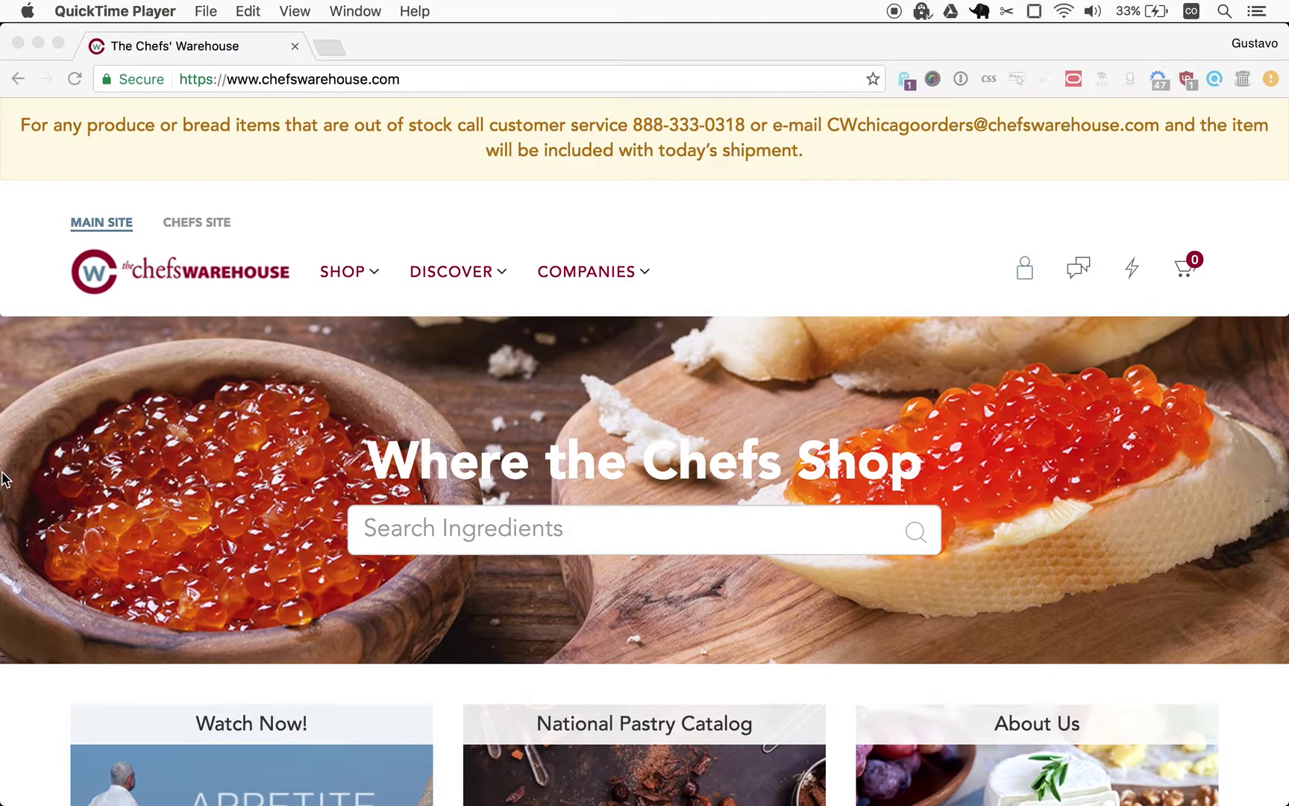
{"action": "scroll", "coordinate": [178, 726], "scroll_direction": "down", "scroll_amount": 10}
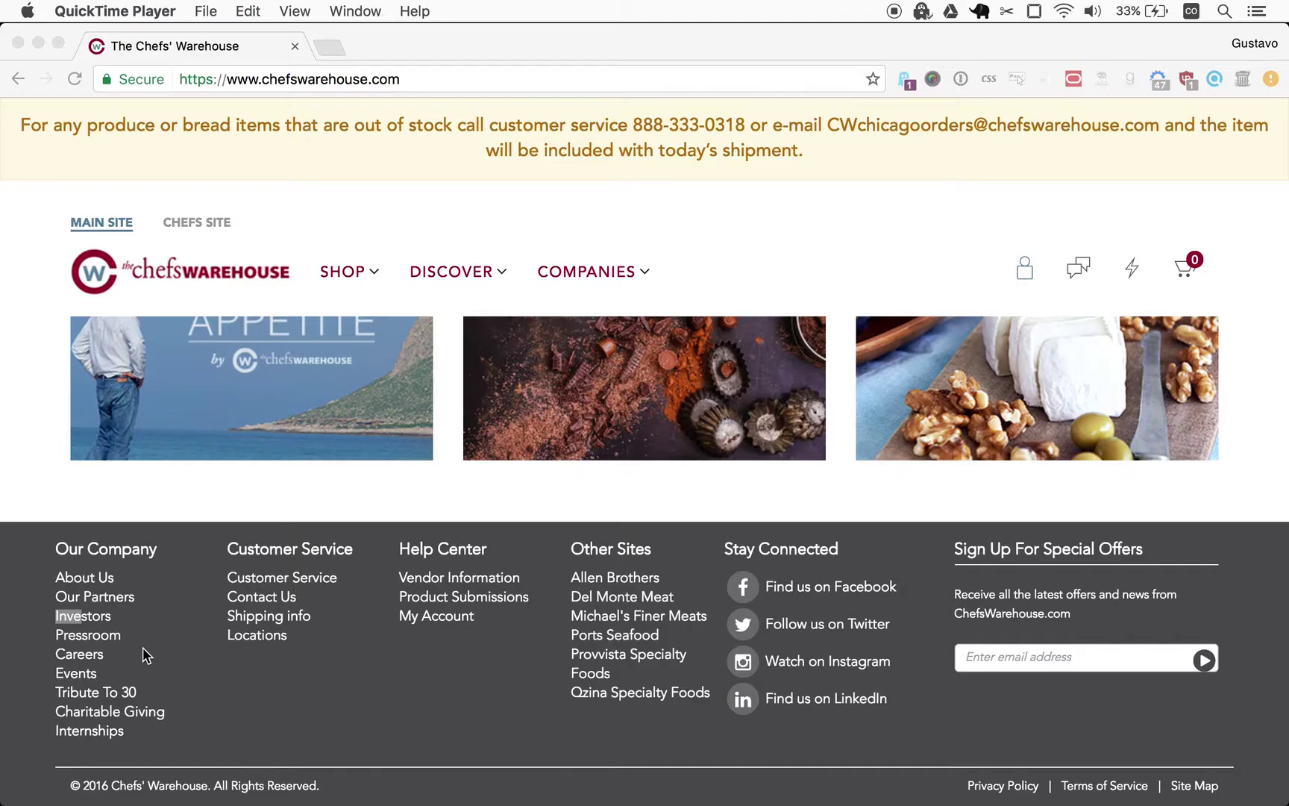
{"action": "left_click", "coordinate": [31, 634]}
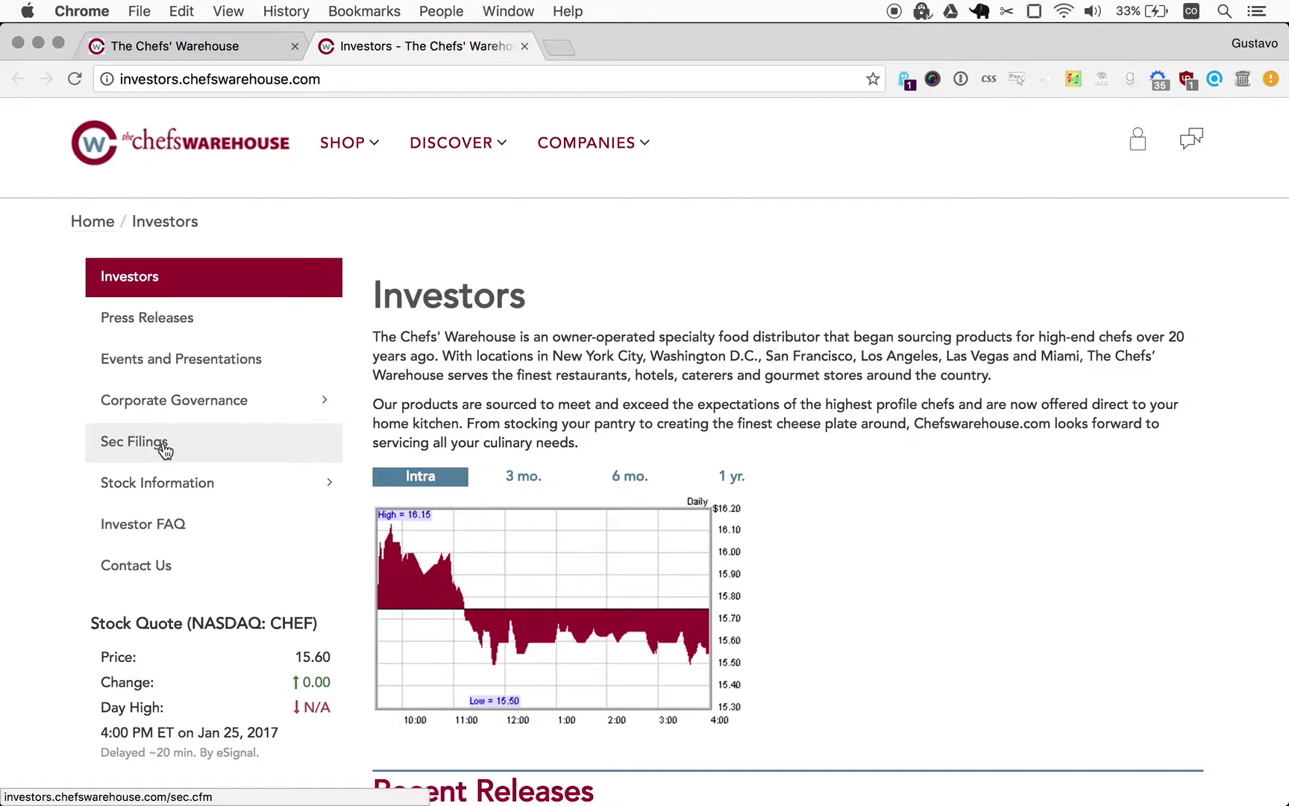
{"action": "left_click", "coordinate": [163, 447]}
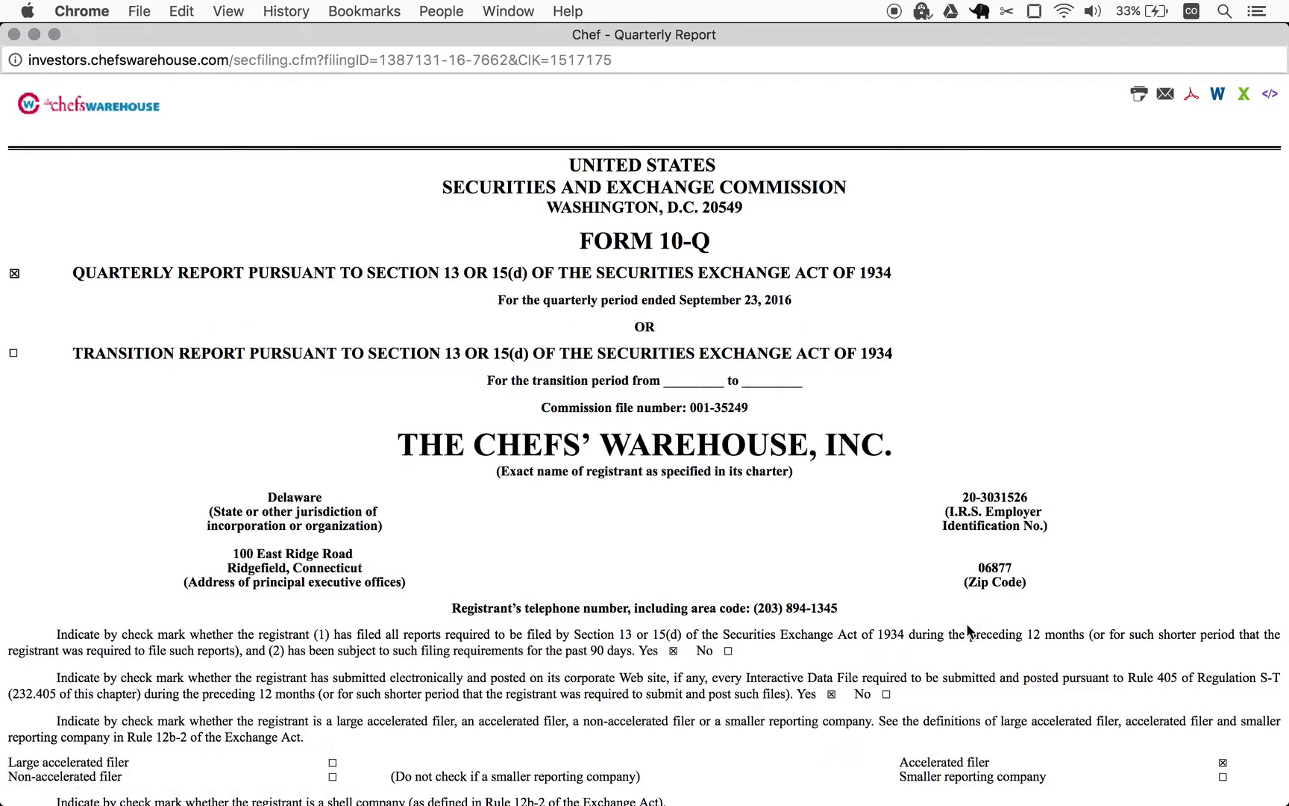
Step: Close the 10-Q window and bring up the Estudando Securities spreadsheet in a new tab
{"action": "key", "text": "super+w"}
{"action": "key", "text": "super+shift+t"}
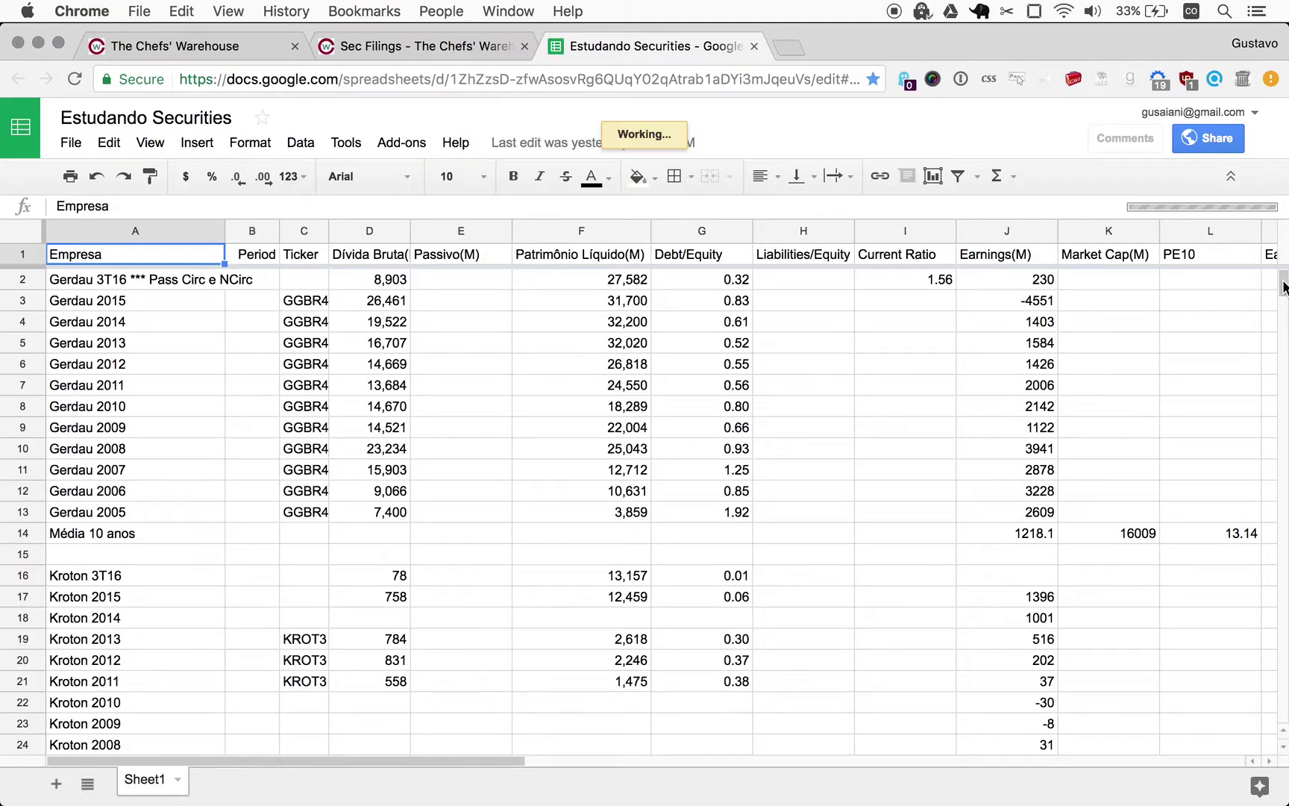
Step: Reload Sheet1 and scroll to its last row, Sherwin Williams 3T16
{"action": "key", "text": "super+r"}
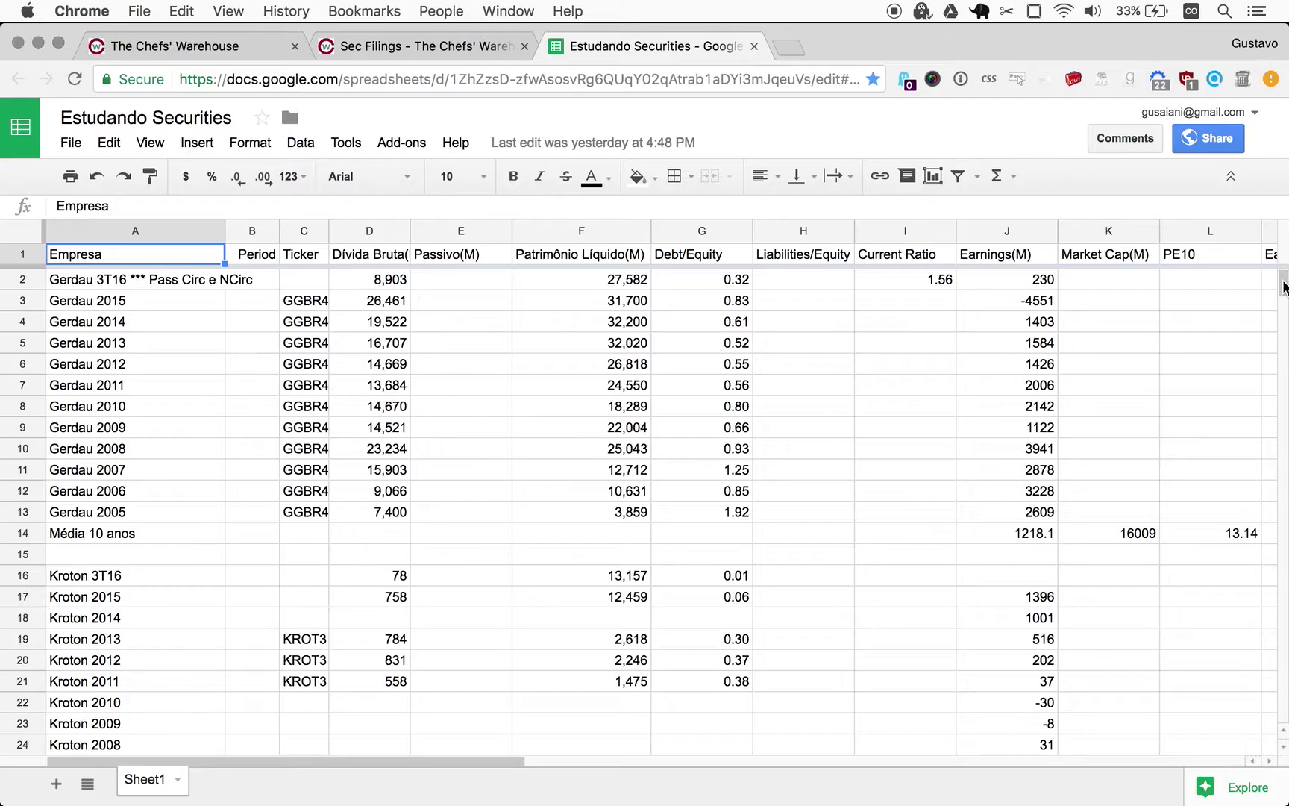
{"action": "left_click_drag", "start_coordinate": [1283, 287], "coordinate": [1278, 775]}
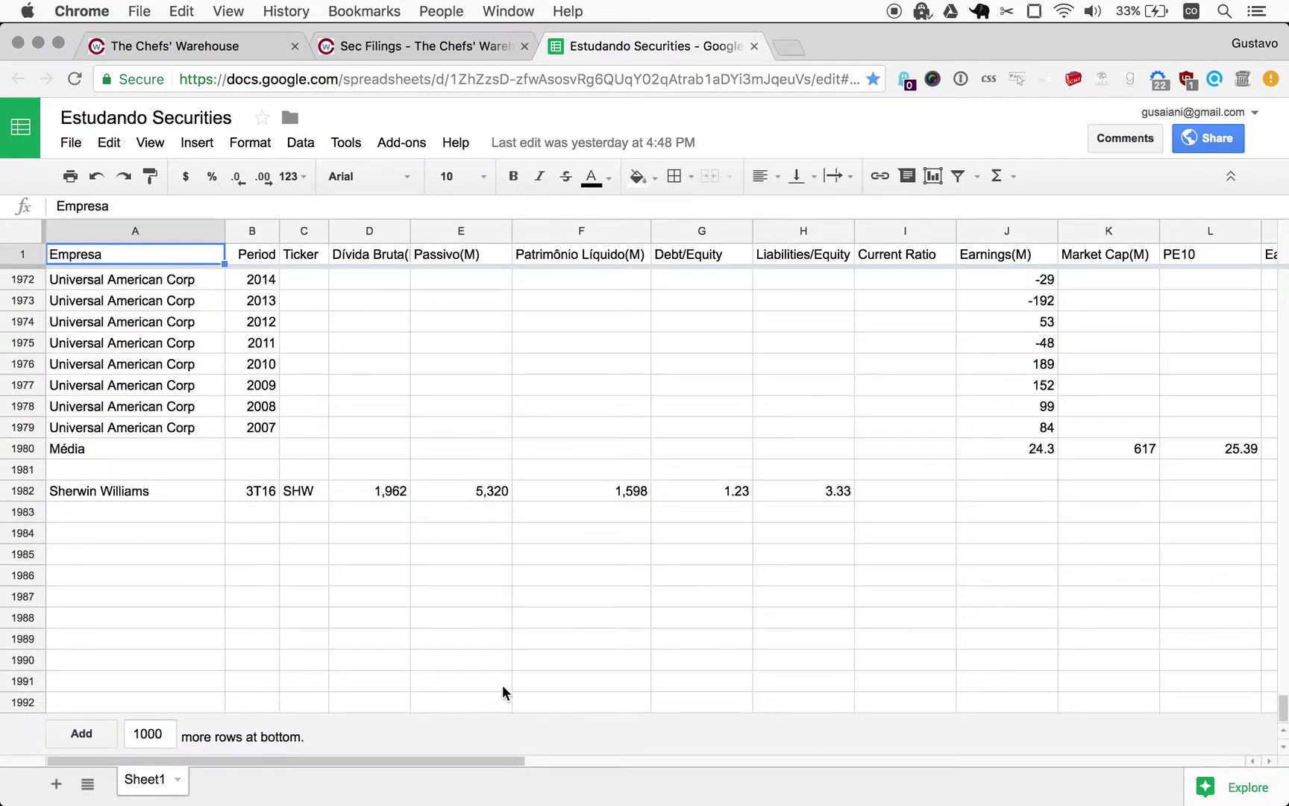
Step: Append 10 more rows to the bottom of the sheet
{"action": "double_click", "coordinate": [164, 734]}
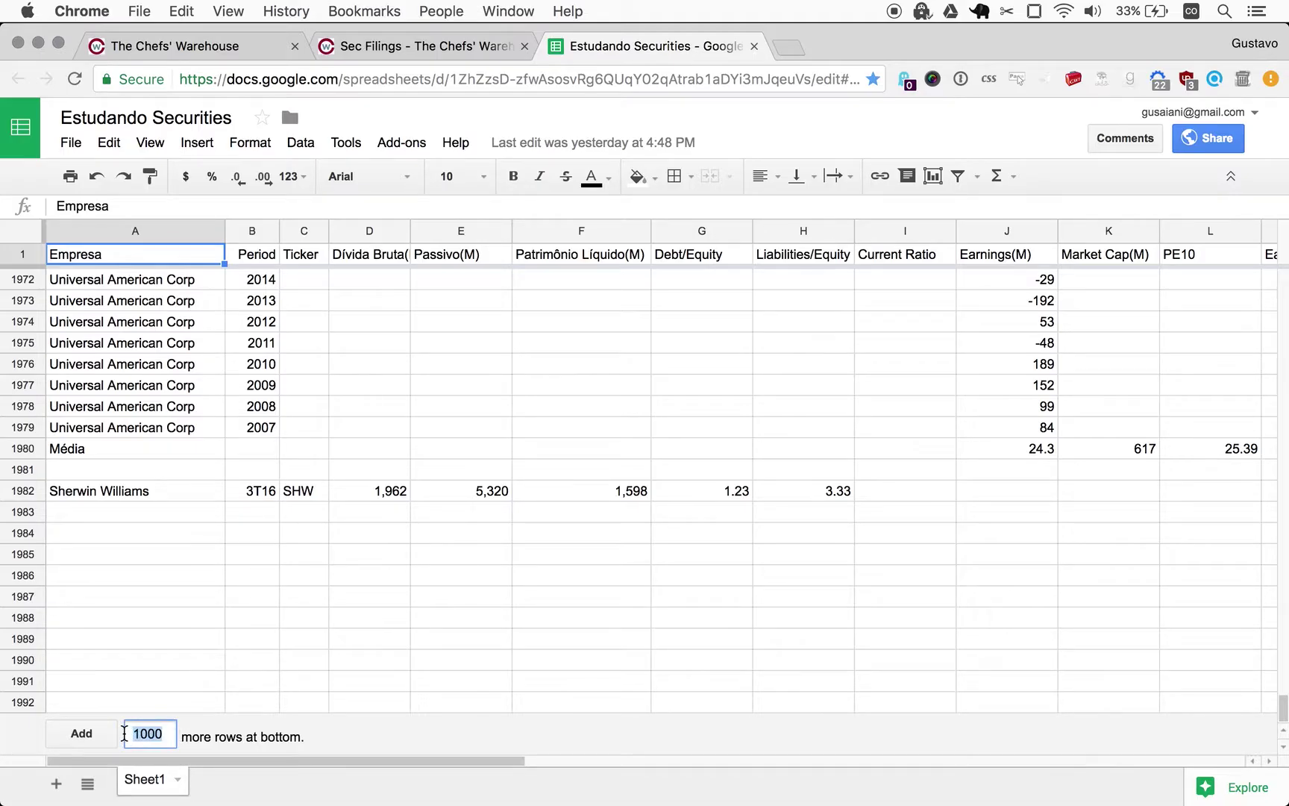
{"action": "type", "text": "10"}
{"action": "left_click", "coordinate": [79, 731]}
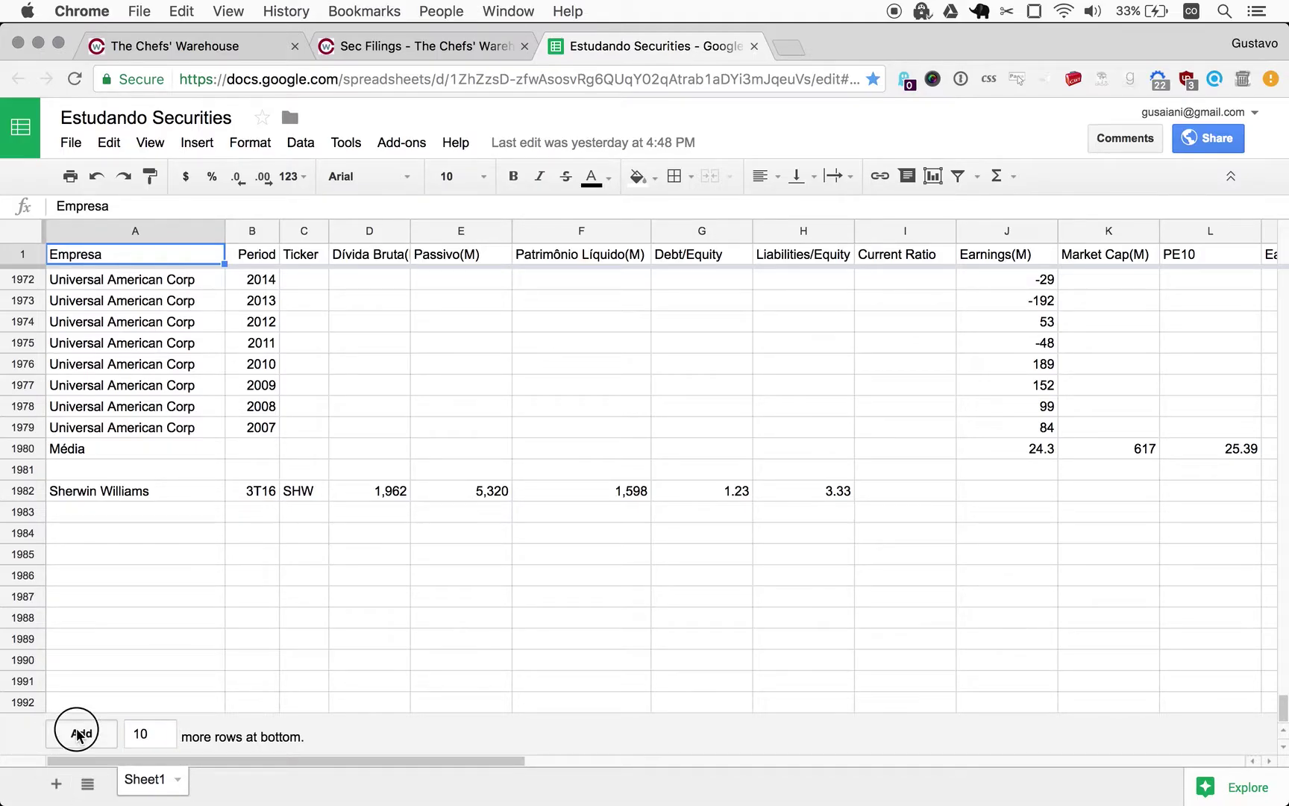
Step: In row 1984, enter The Chef's Warehouse with period 3T16 and ticker CHEF
{"action": "scroll", "coordinate": [131, 491], "scroll_direction": "up", "scroll_amount": 1}
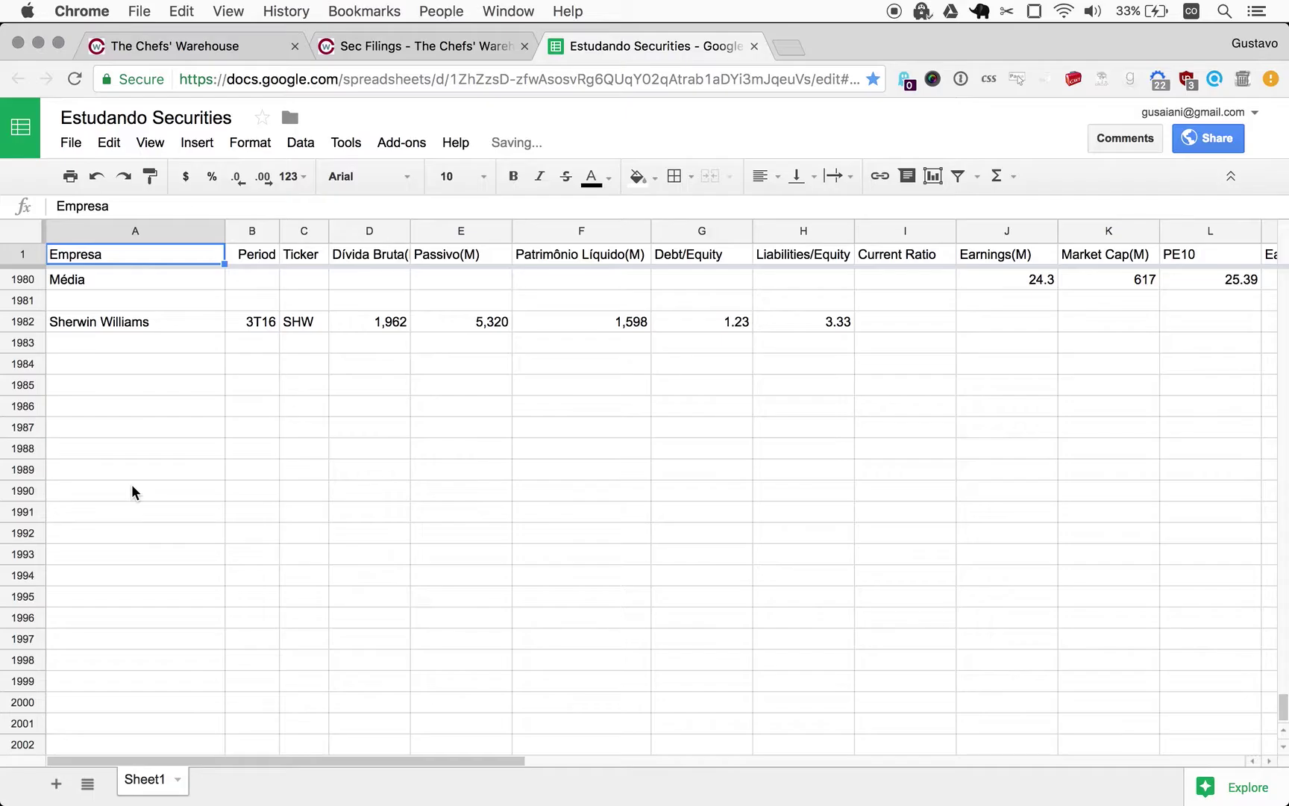
{"action": "left_click", "coordinate": [74, 364]}
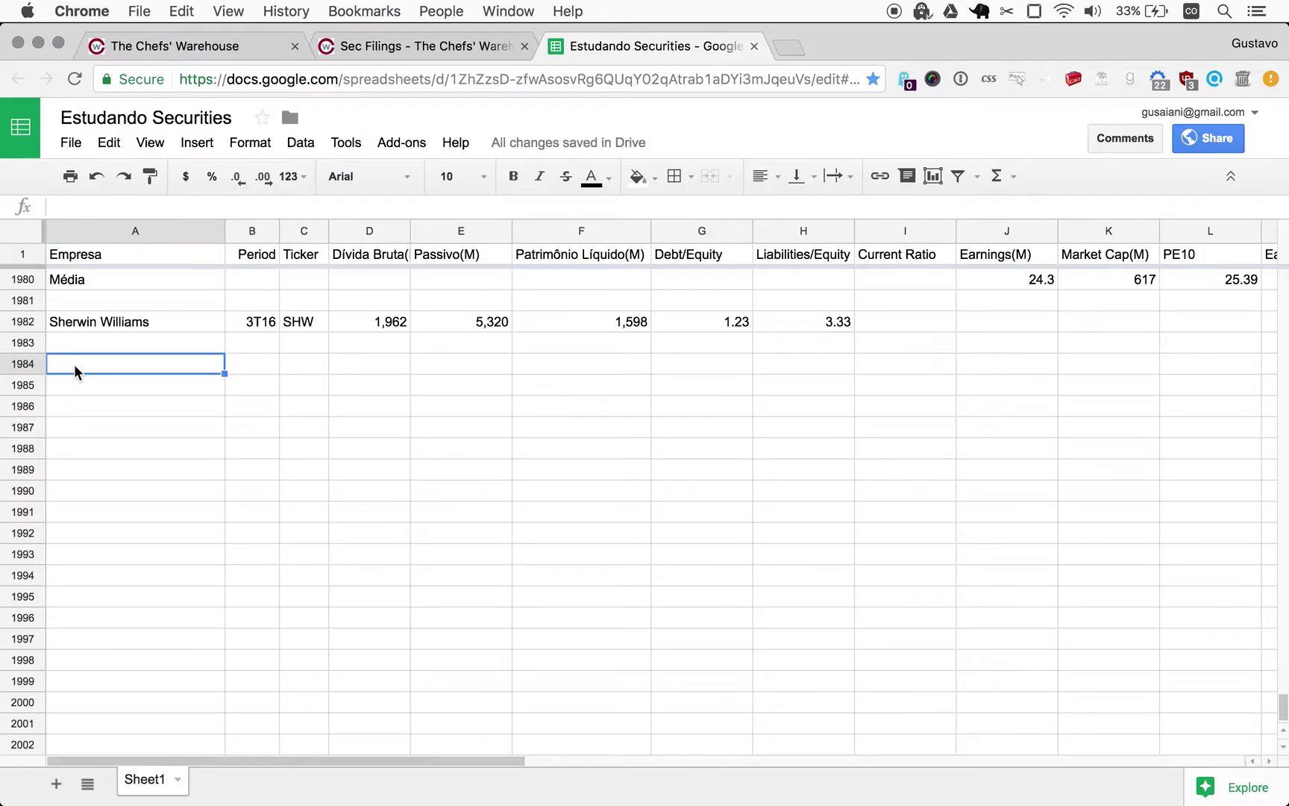
{"action": "type", "text": "The Chef"}
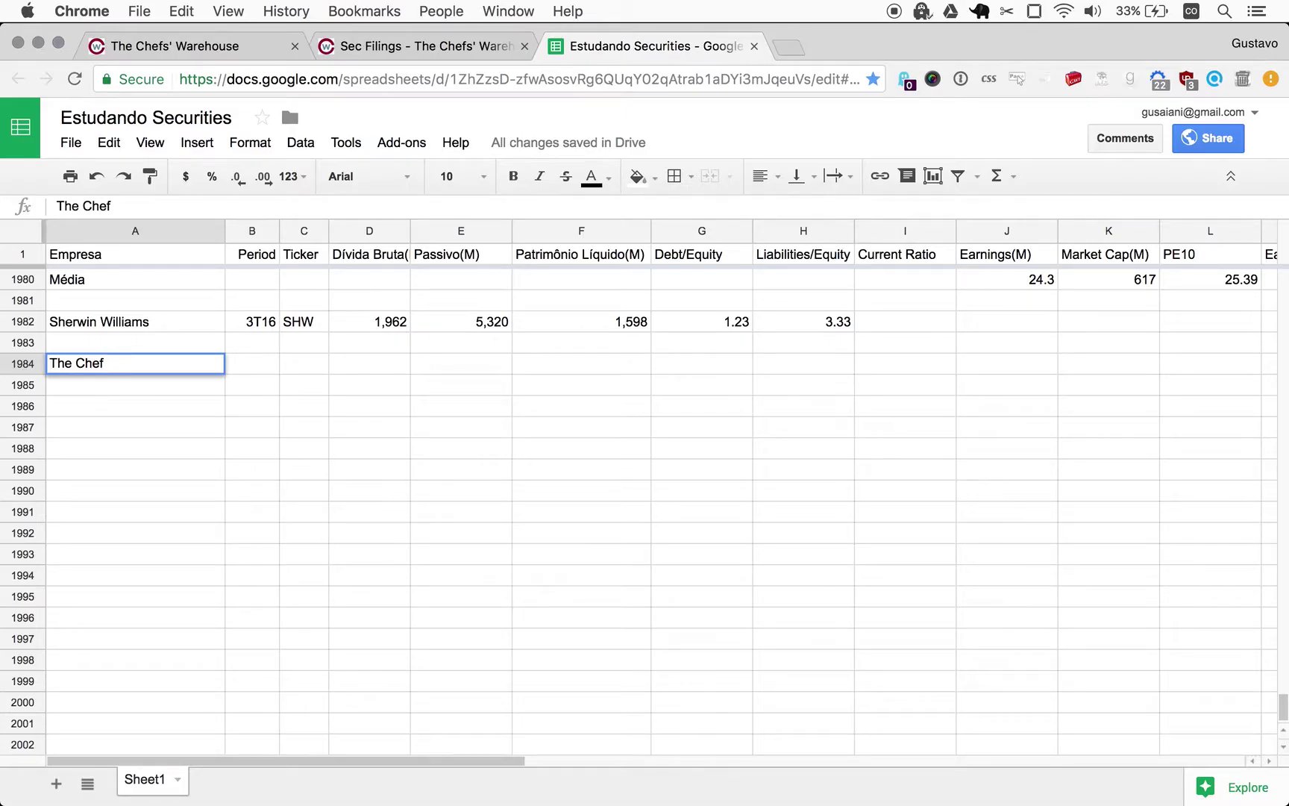
{"action": "type", "text": "'s Warehouse"}
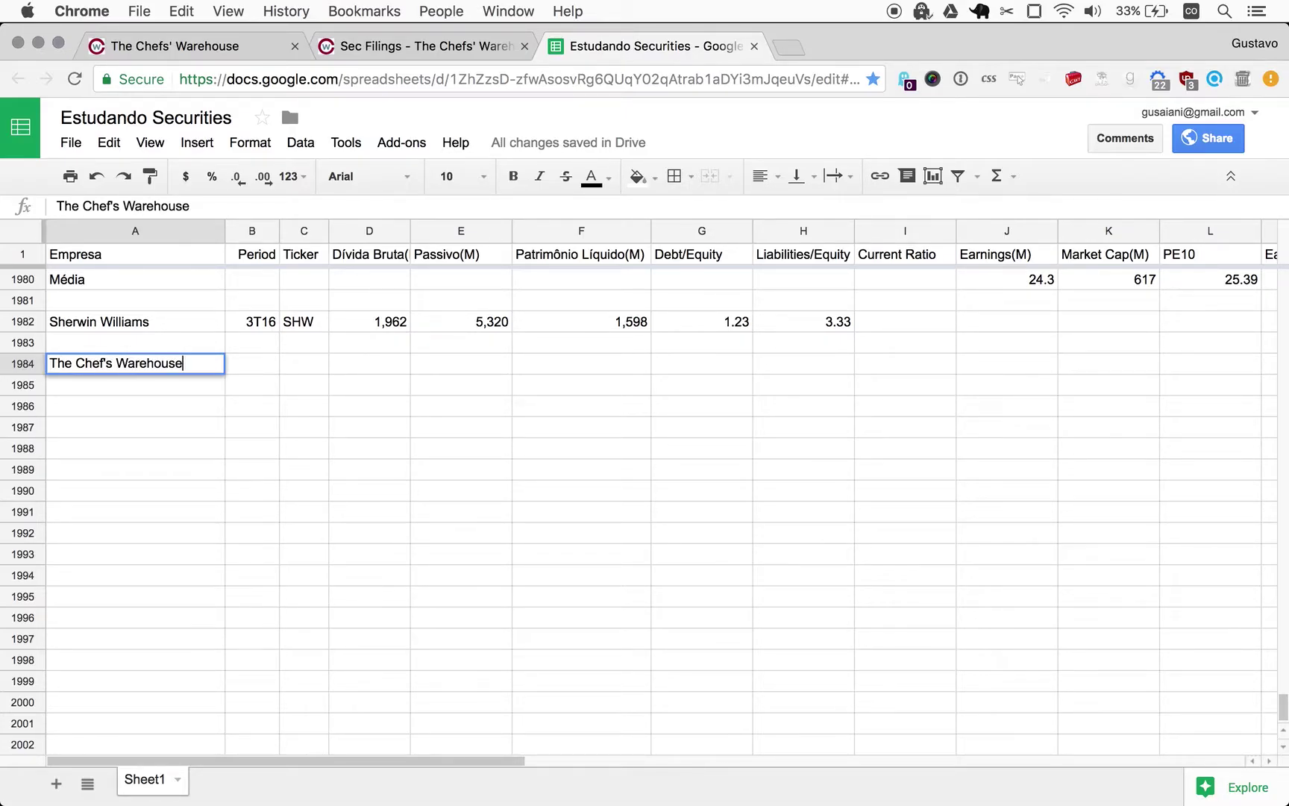
{"action": "key", "text": "Tab"}
{"action": "type", "text": "3"}
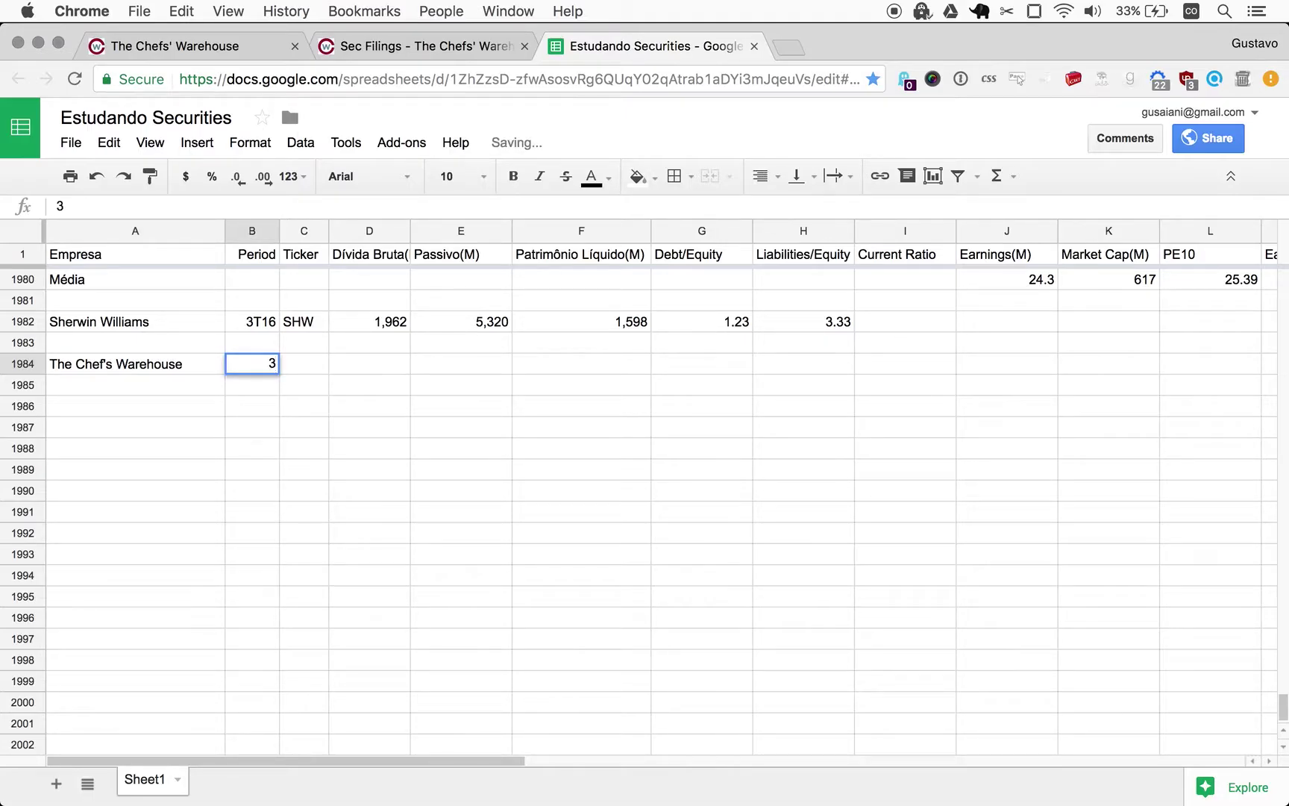
{"action": "type", "text": "T16"}
{"action": "key", "text": "Tab"}
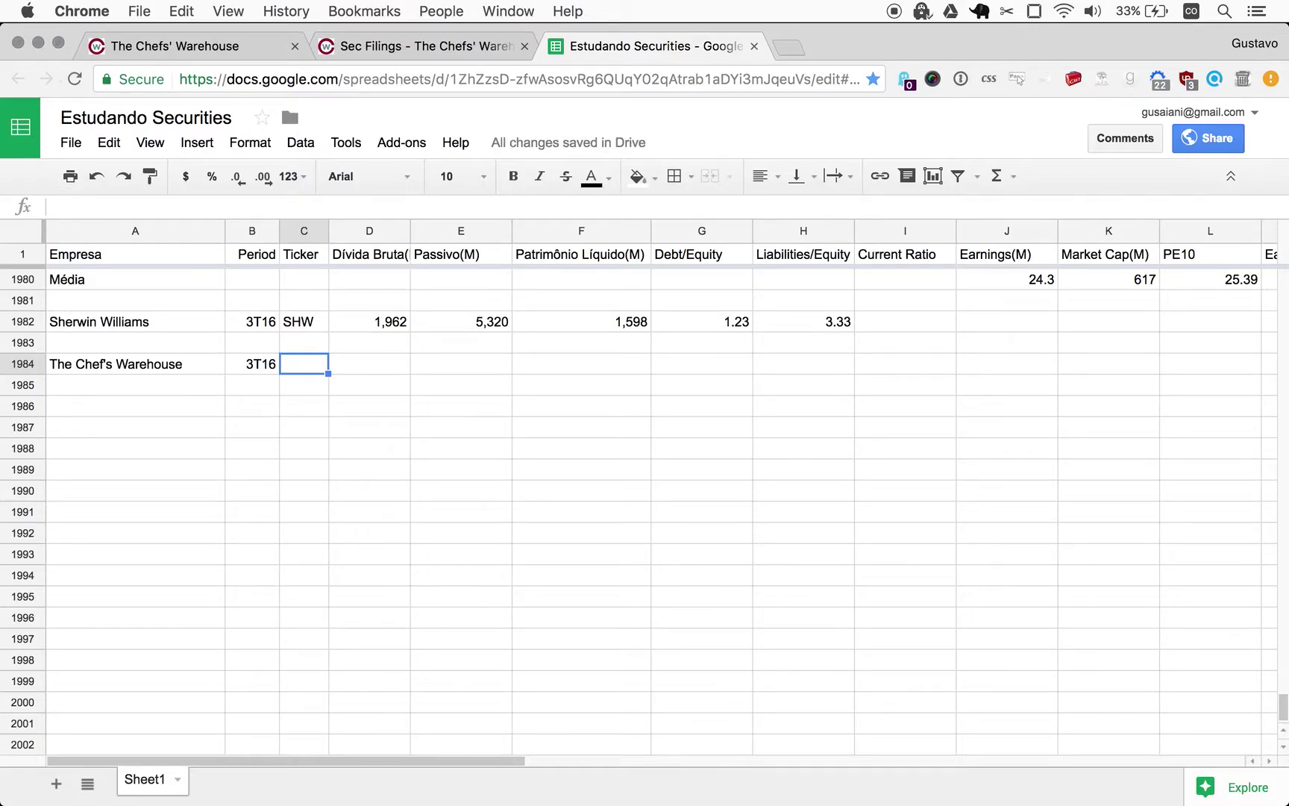
{"action": "type", "text": "CHEF"}
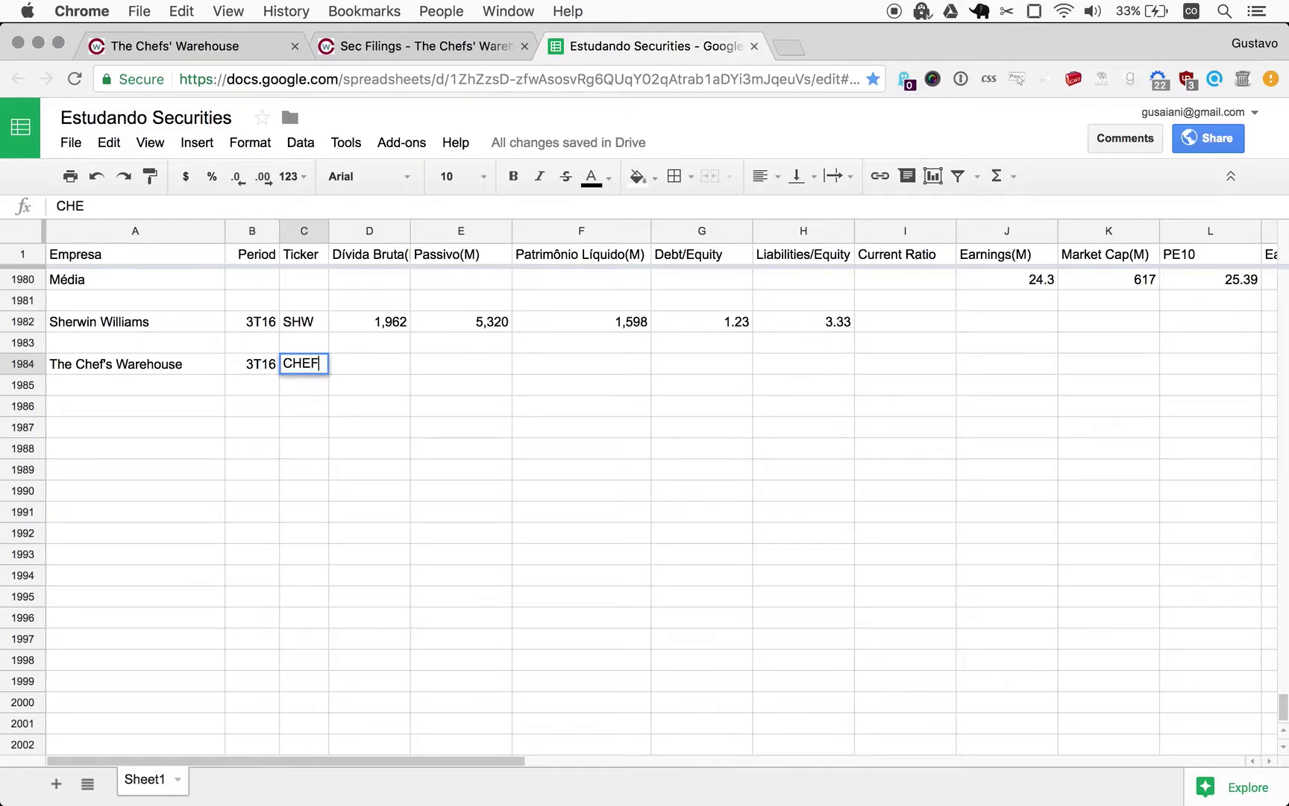
{"action": "key", "text": "Tab"}
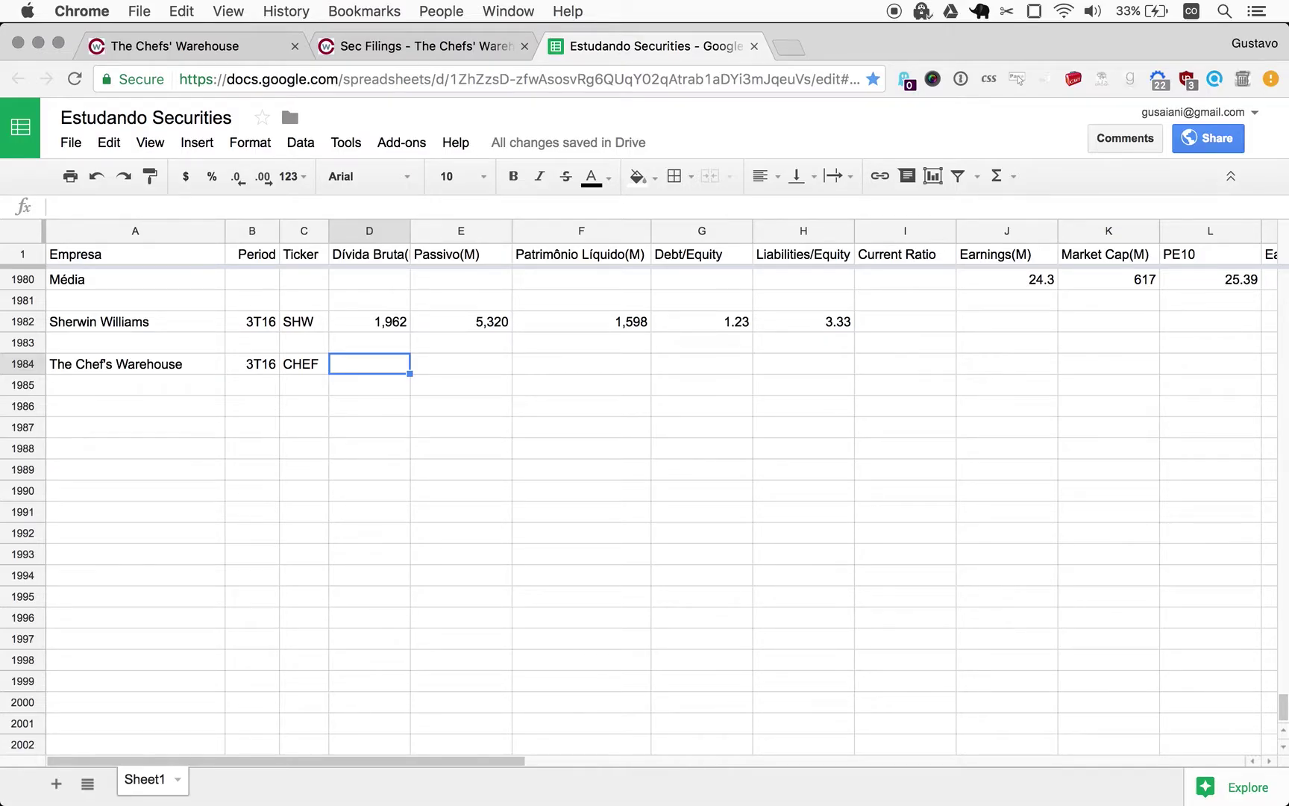
Step: Reopen the Nov 2, 2016 10-Q and read its Condensed Consolidated Balance Sheets
{"action": "left_click", "coordinate": [382, 48]}
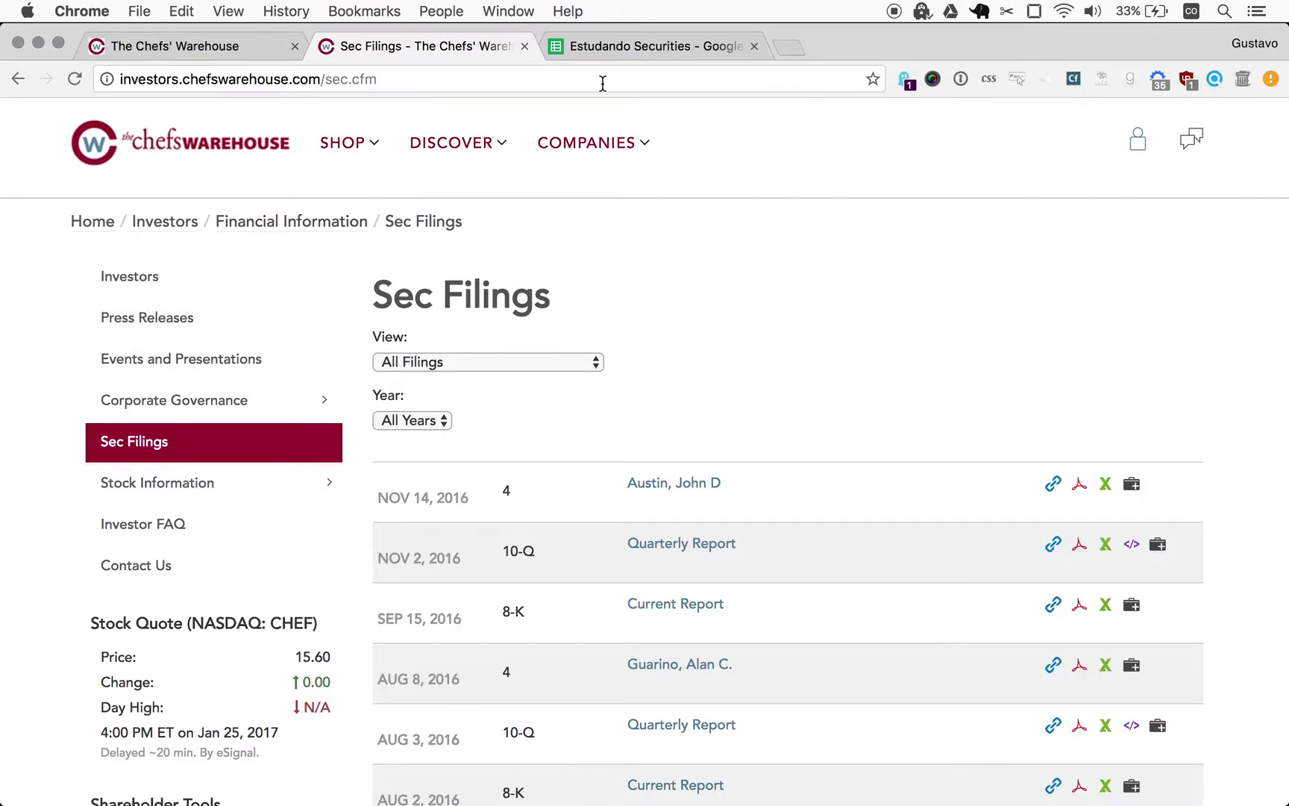
{"action": "left_click", "coordinate": [446, 167]}
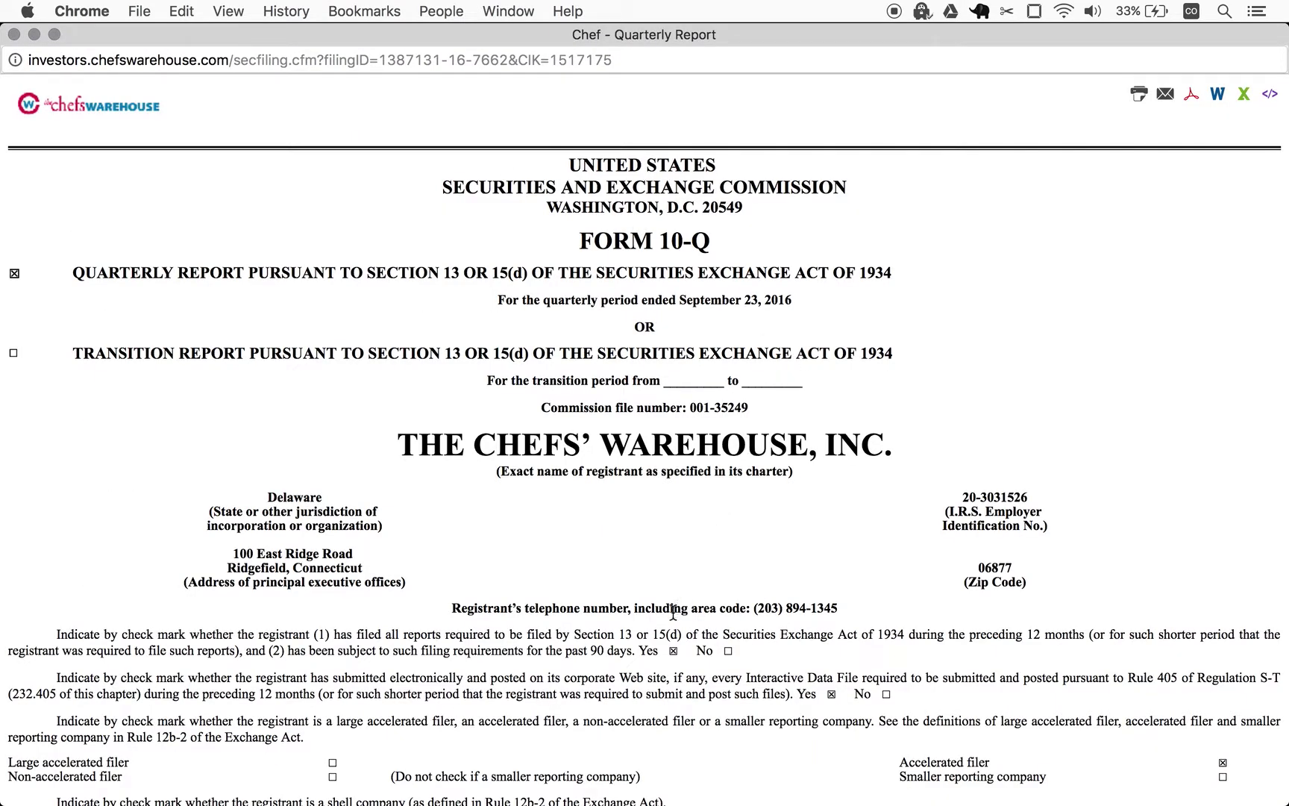
{"action": "scroll", "coordinate": [672, 611], "scroll_direction": "down", "scroll_amount": 20}
{"action": "scroll", "coordinate": [673, 612], "scroll_direction": "down", "scroll_amount": 8}
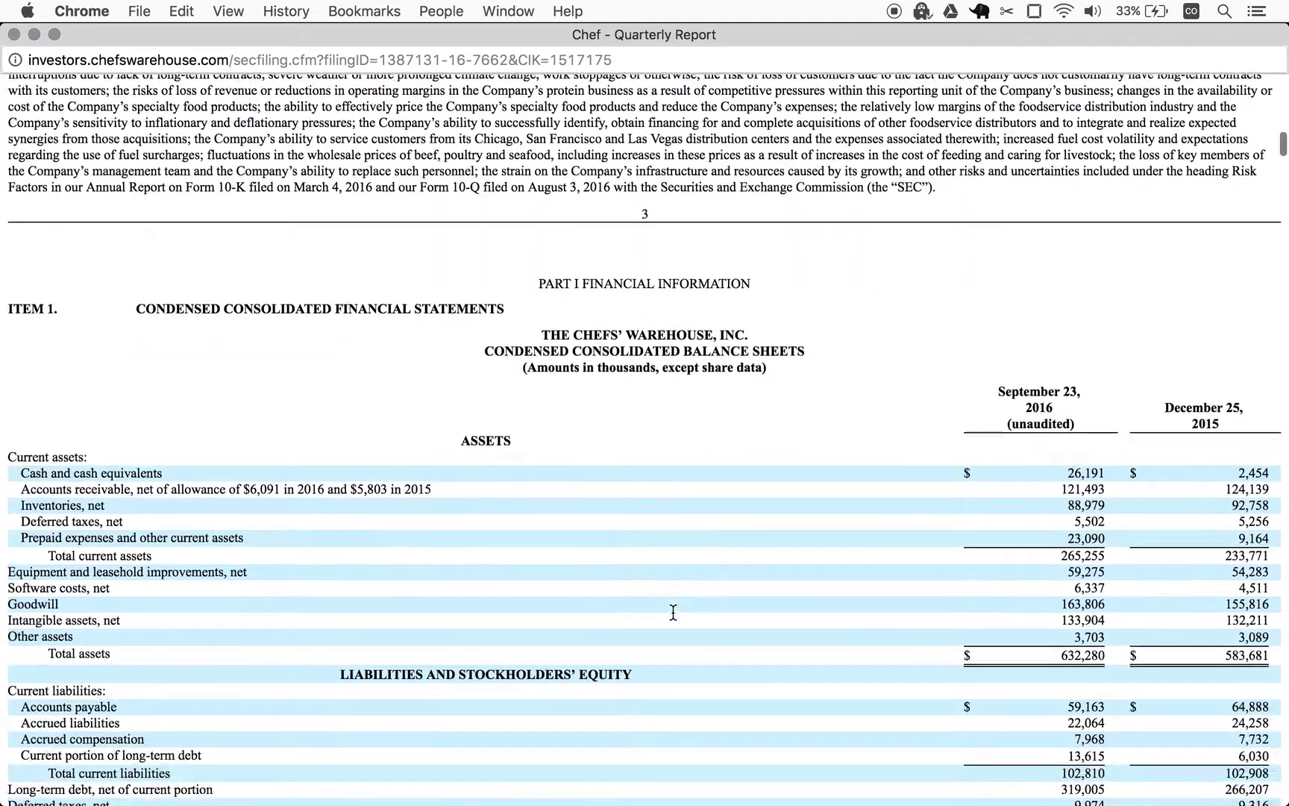
{"action": "scroll", "coordinate": [673, 611], "scroll_direction": "down", "scroll_amount": 5}
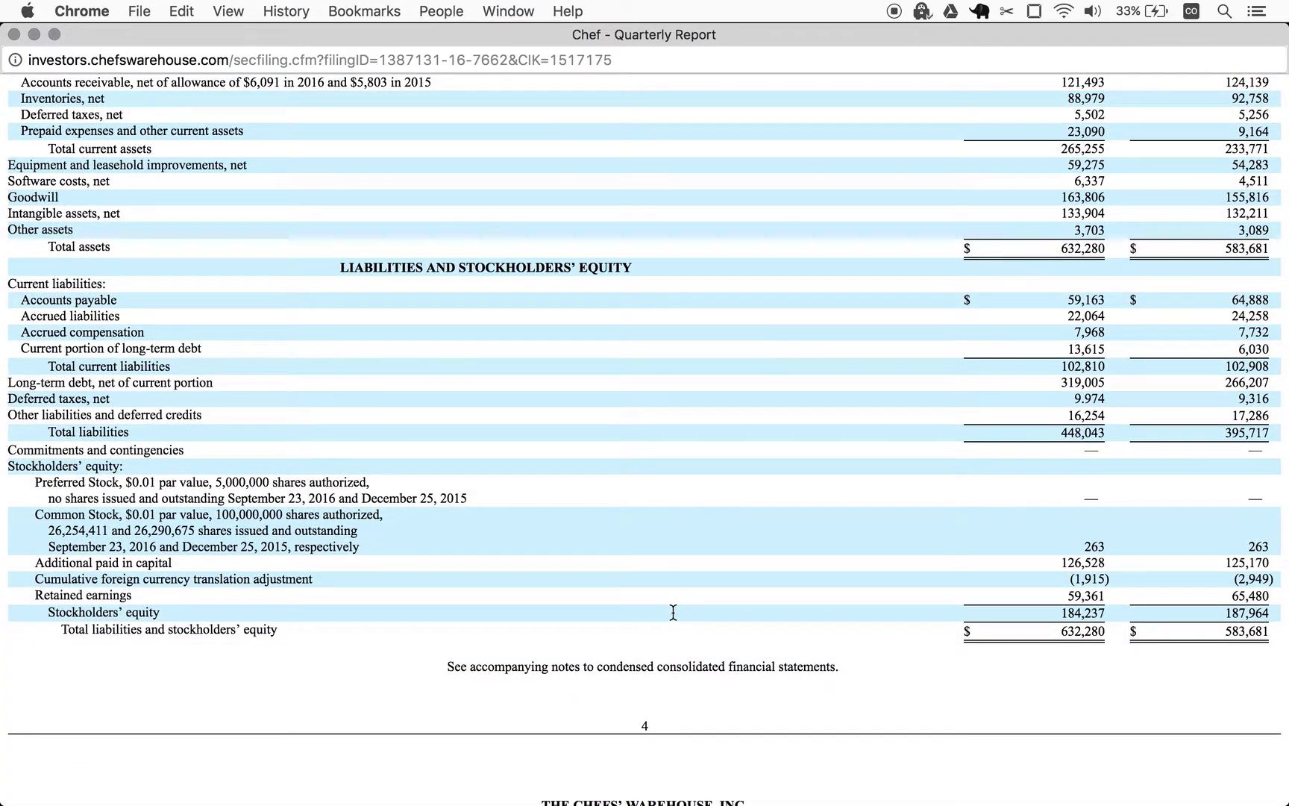
{"action": "scroll", "coordinate": [673, 612], "scroll_direction": "up", "scroll_amount": 3}
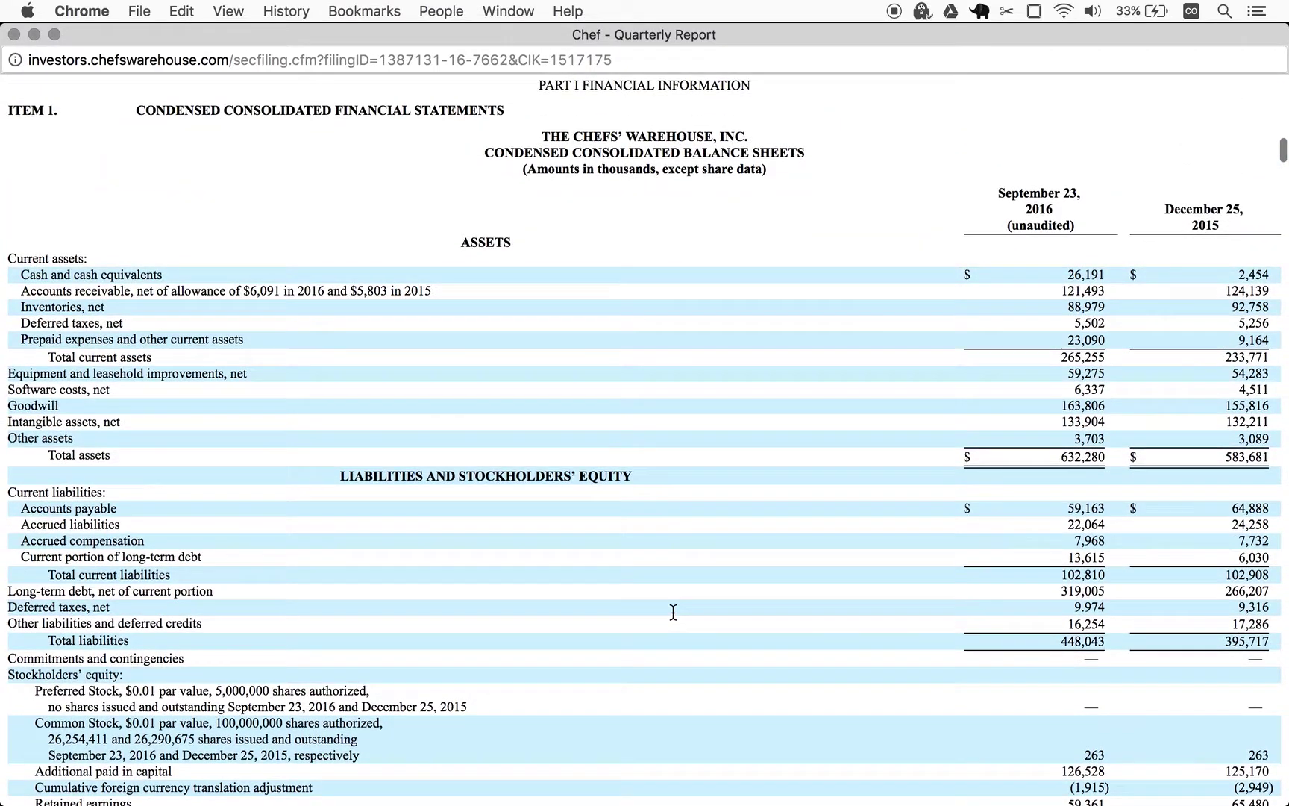
{"action": "scroll", "coordinate": [673, 612], "scroll_direction": "down", "scroll_amount": 3}
{"action": "scroll", "coordinate": [673, 611], "scroll_direction": "up", "scroll_amount": 2}
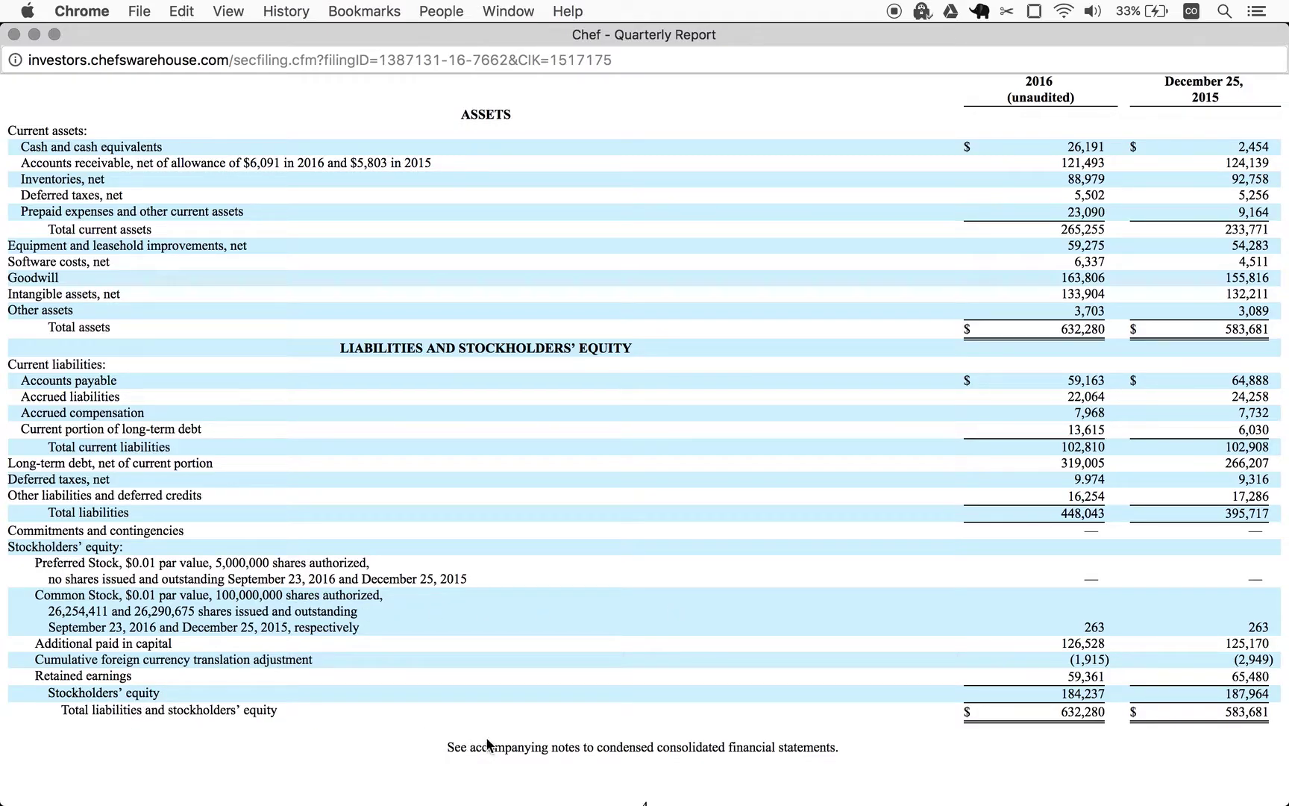
{"action": "scroll", "coordinate": [210, 623], "scroll_direction": "up", "scroll_amount": 3}
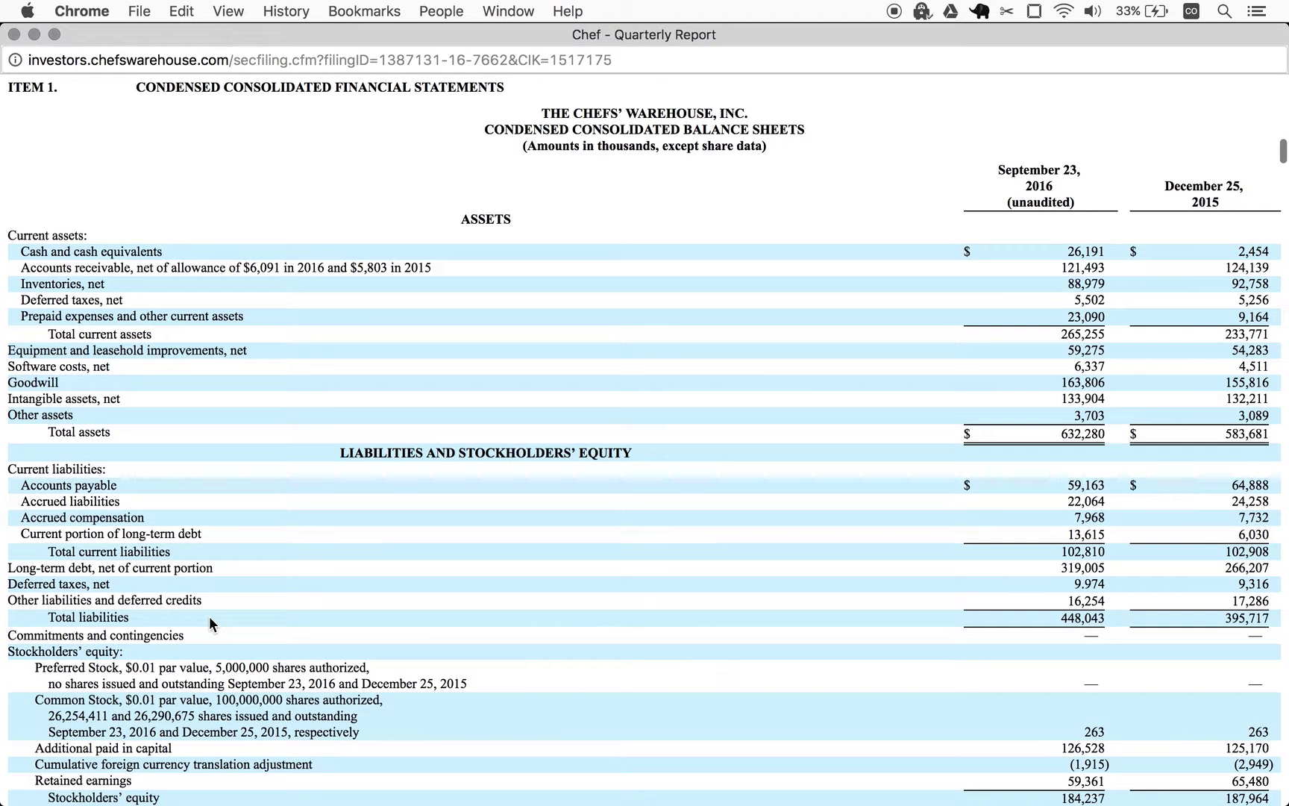
{"action": "scroll", "coordinate": [465, 625], "scroll_direction": "down", "scroll_amount": 8}
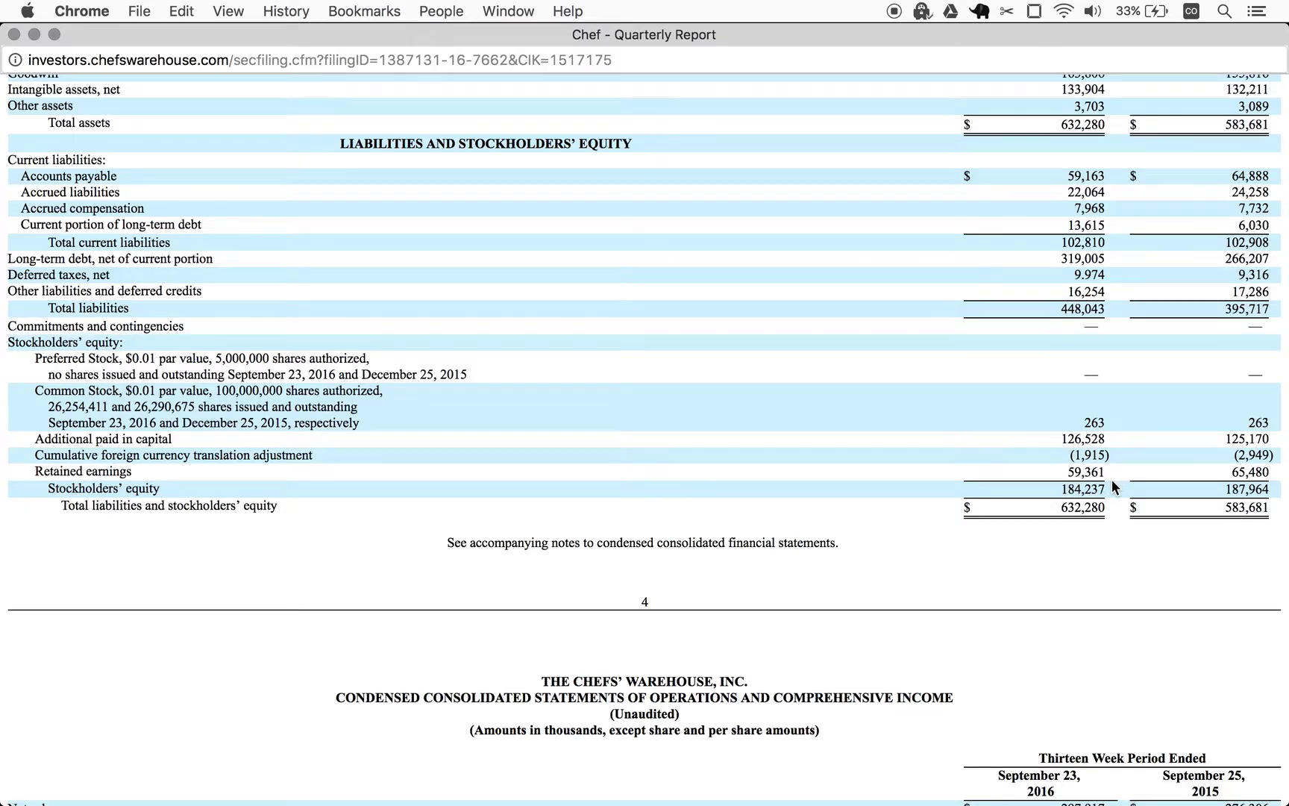
{"action": "key", "text": "super+w"}
Step: Enter equity 184 in F1984 and total liabilities 448 in E1984 for Chef's Warehouse
{"action": "left_click", "coordinate": [664, 47]}
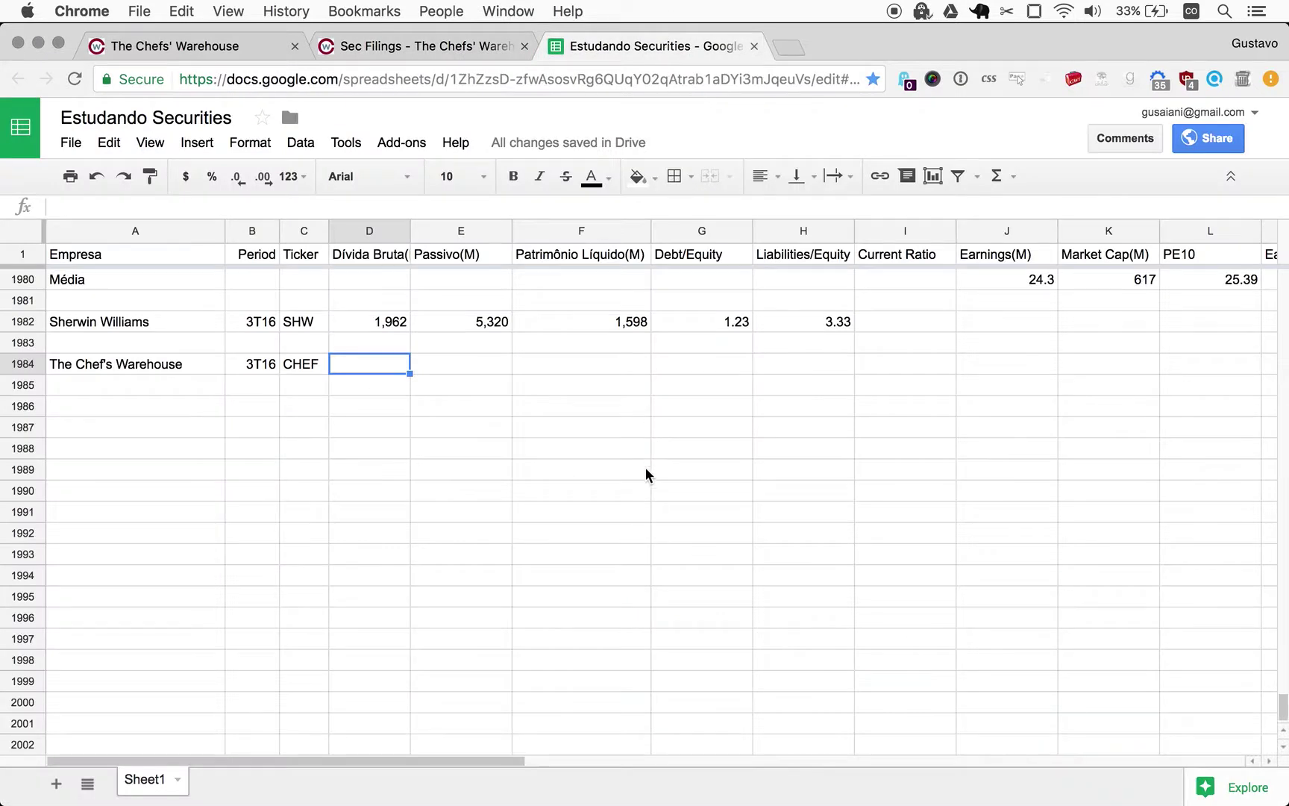
{"action": "left_click", "coordinate": [568, 366]}
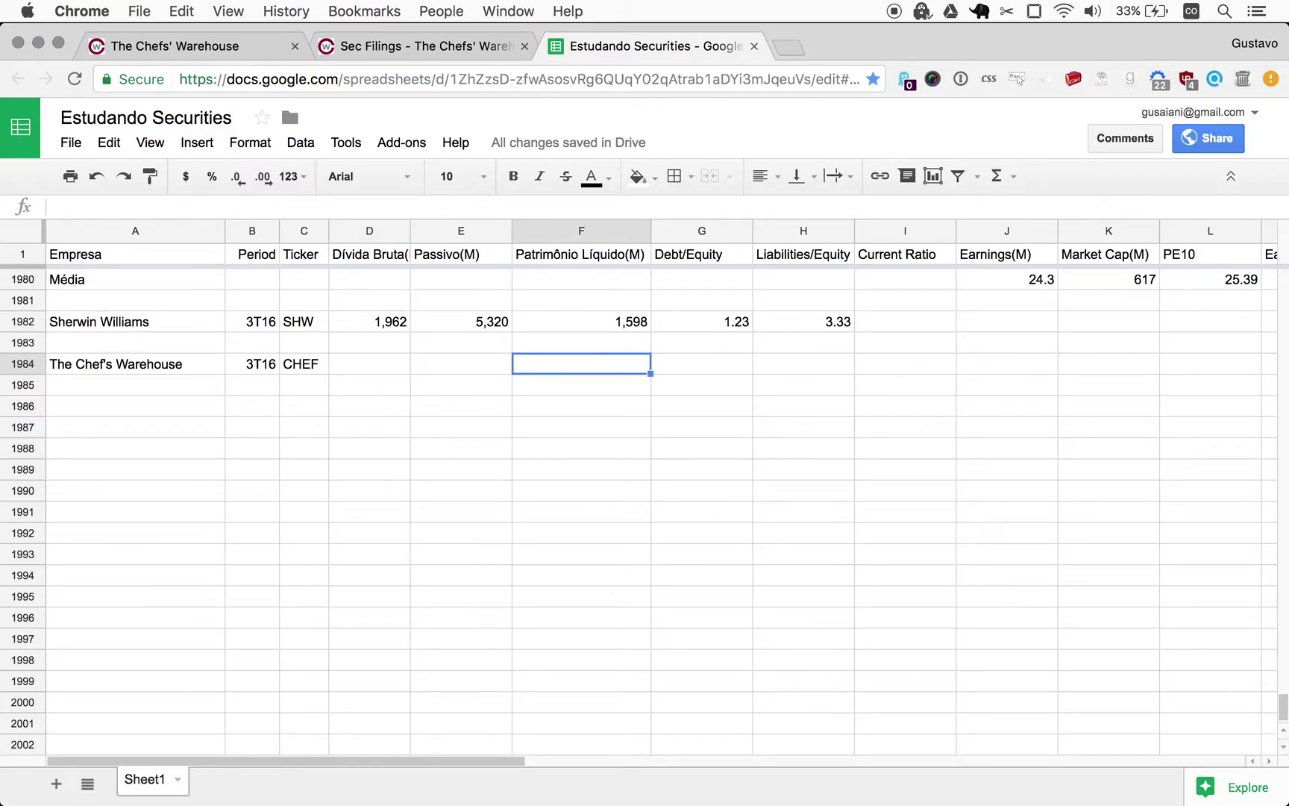
{"action": "type", "text": "184"}
{"action": "key", "text": "Left"}
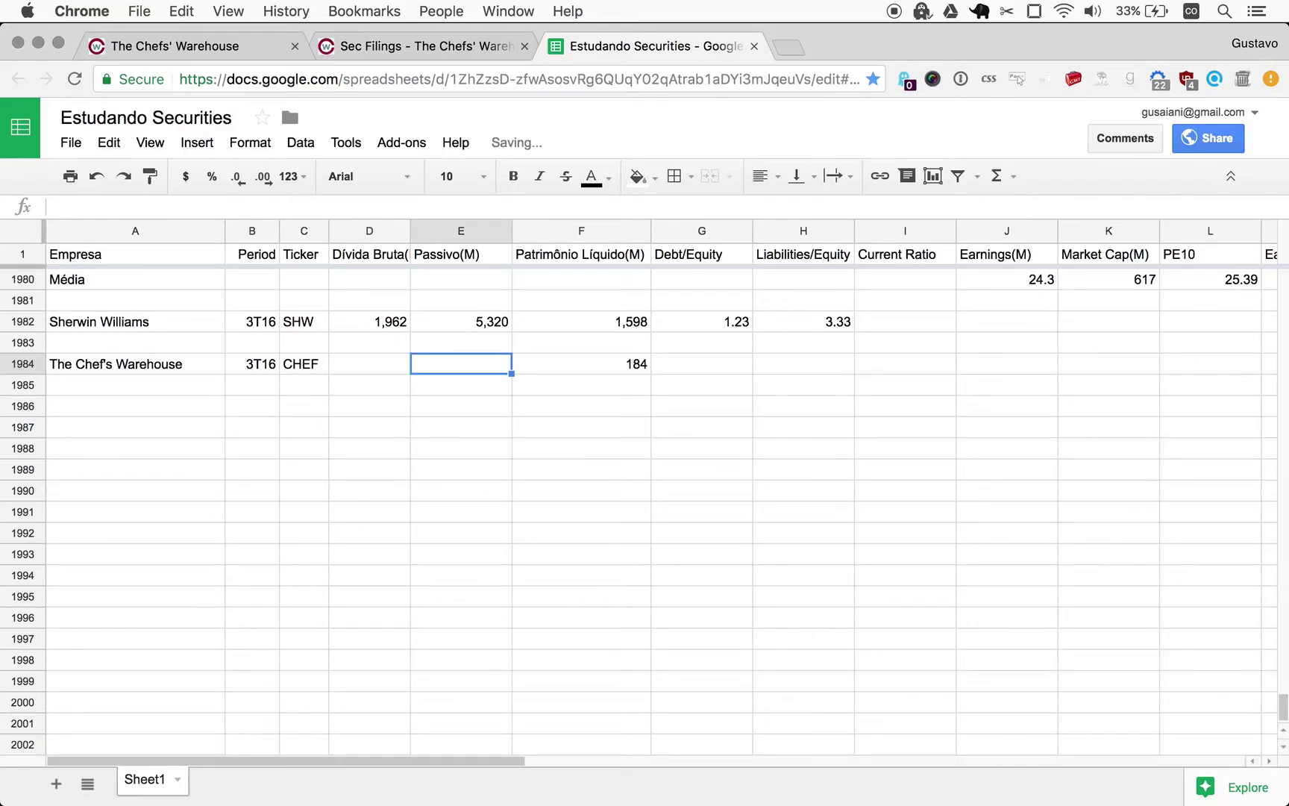
{"action": "key", "text": "super+grave"}
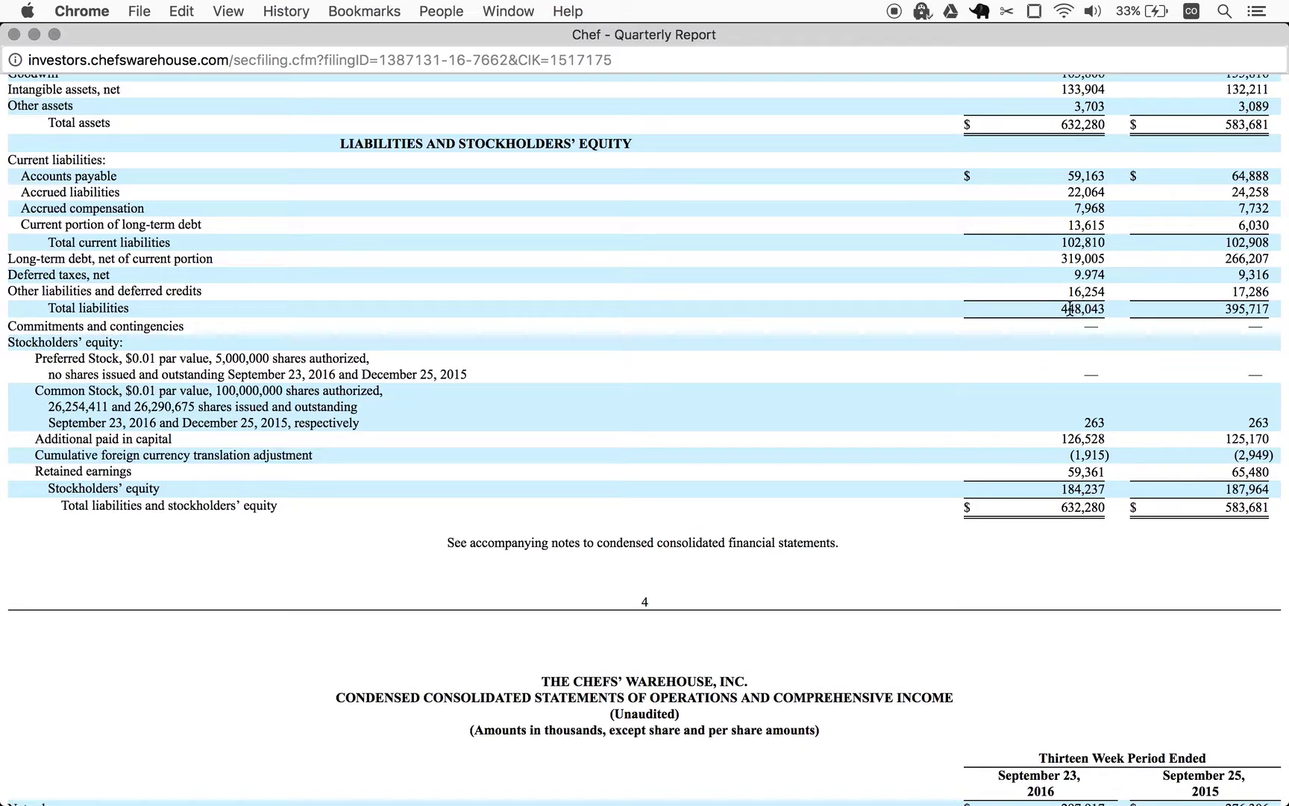
{"action": "key", "text": "super+grave"}
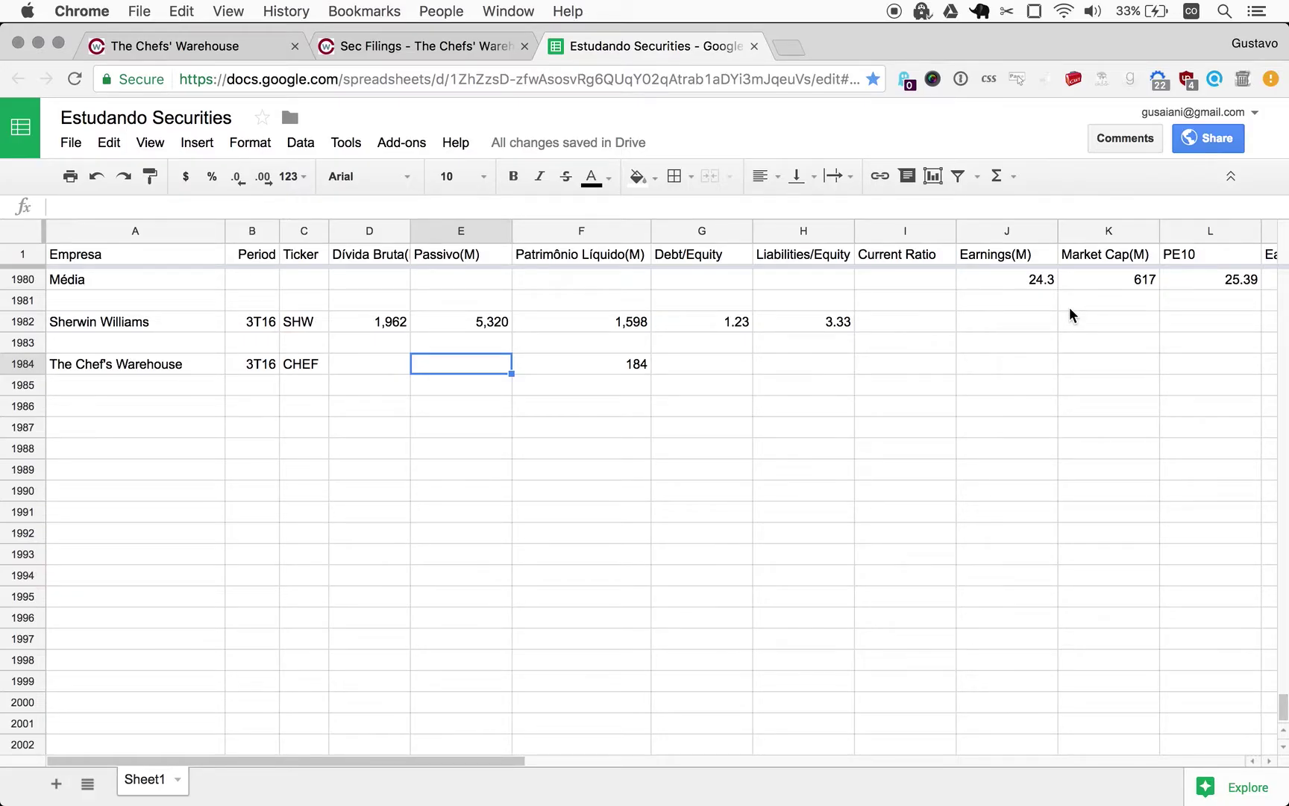
{"action": "type", "text": "448"}
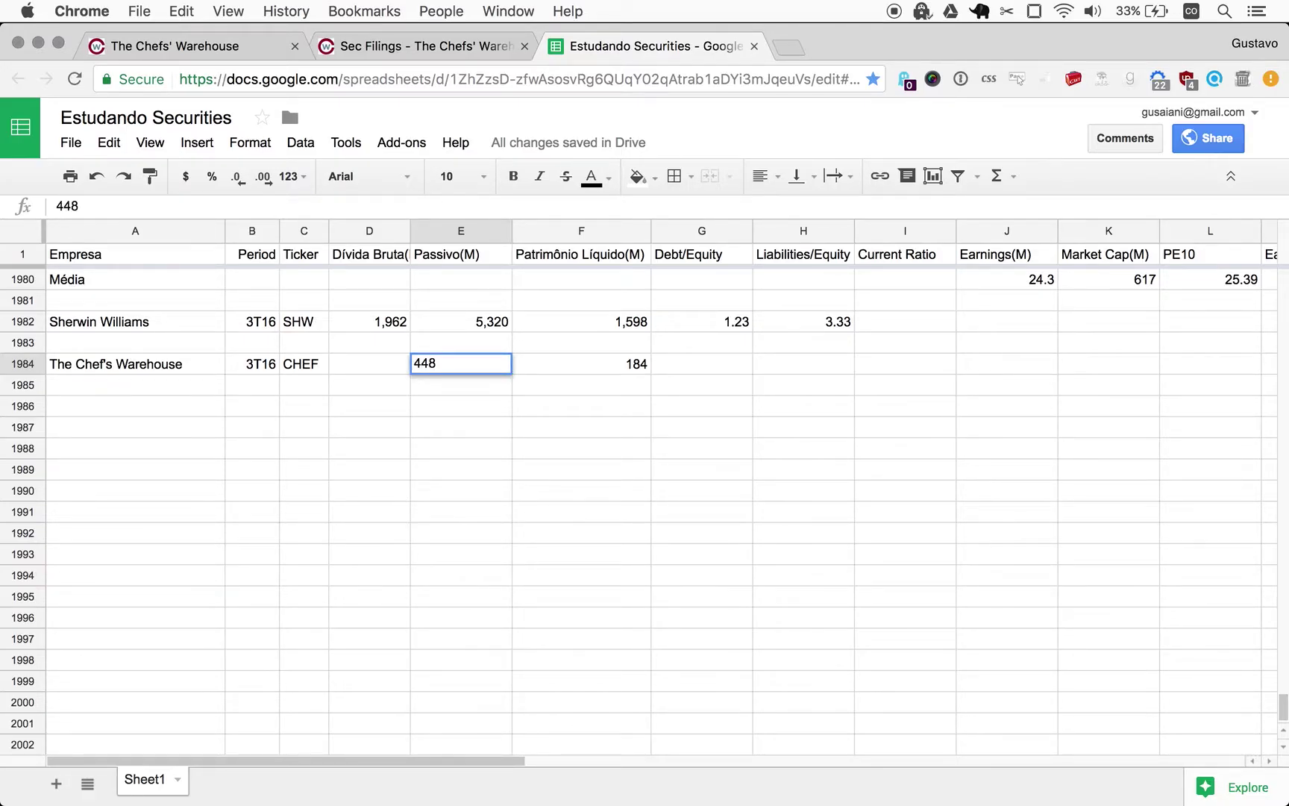
{"action": "key", "text": "Tab"}
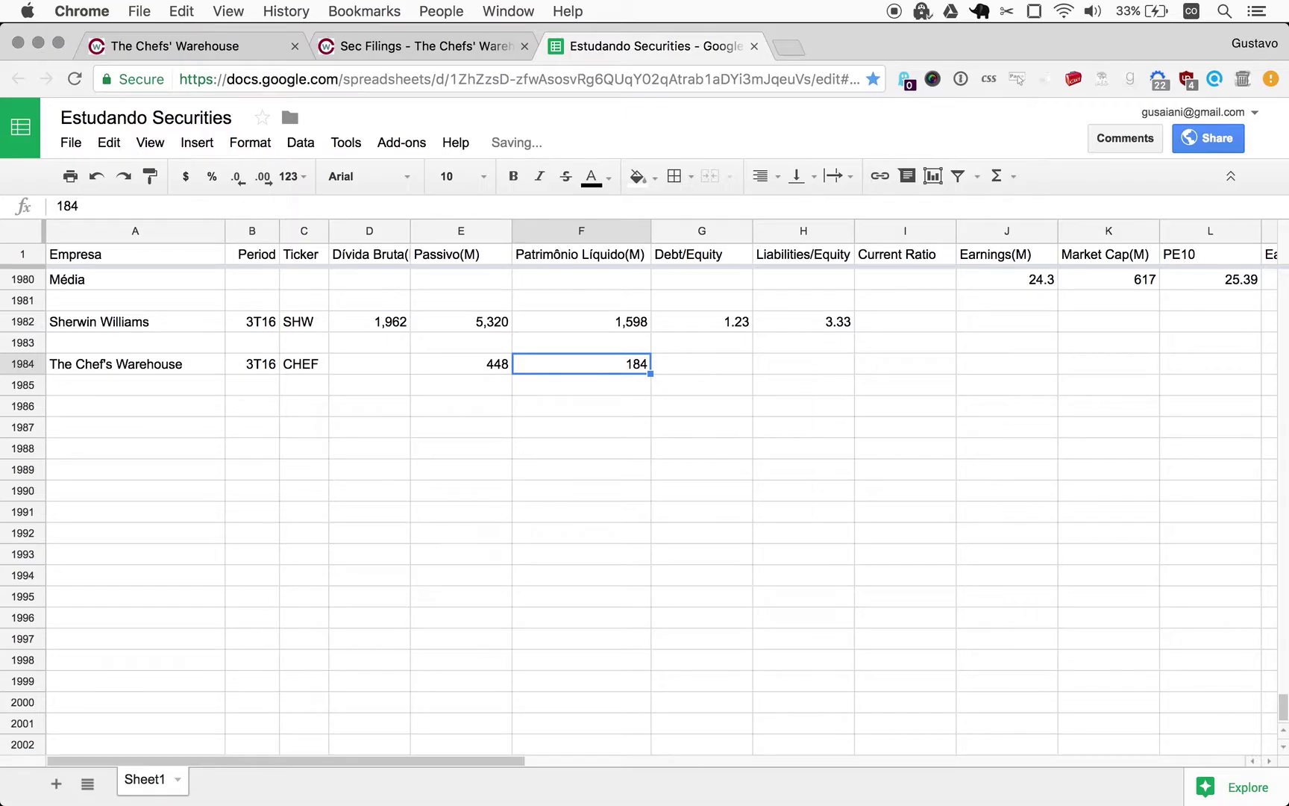
{"action": "left_click", "coordinate": [462, 363]}
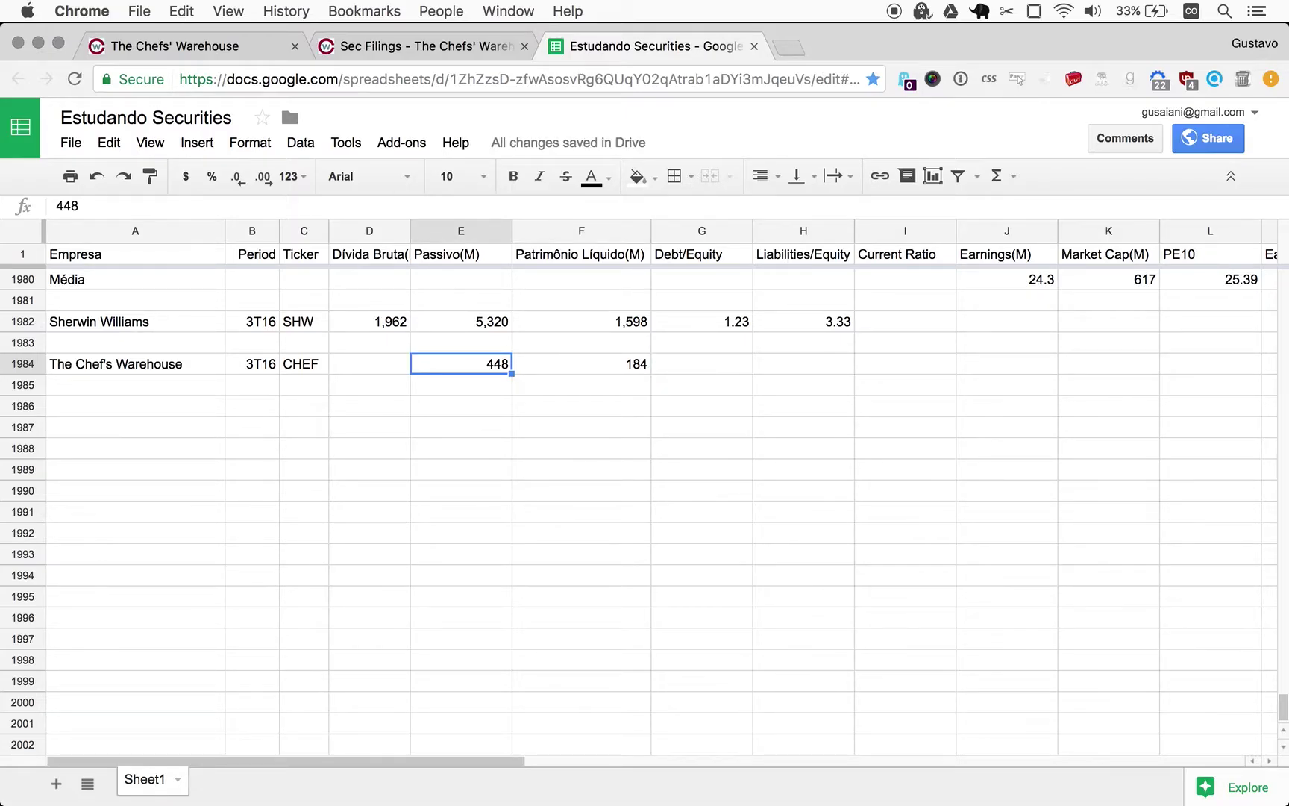
{"action": "left_click", "coordinate": [581, 363]}
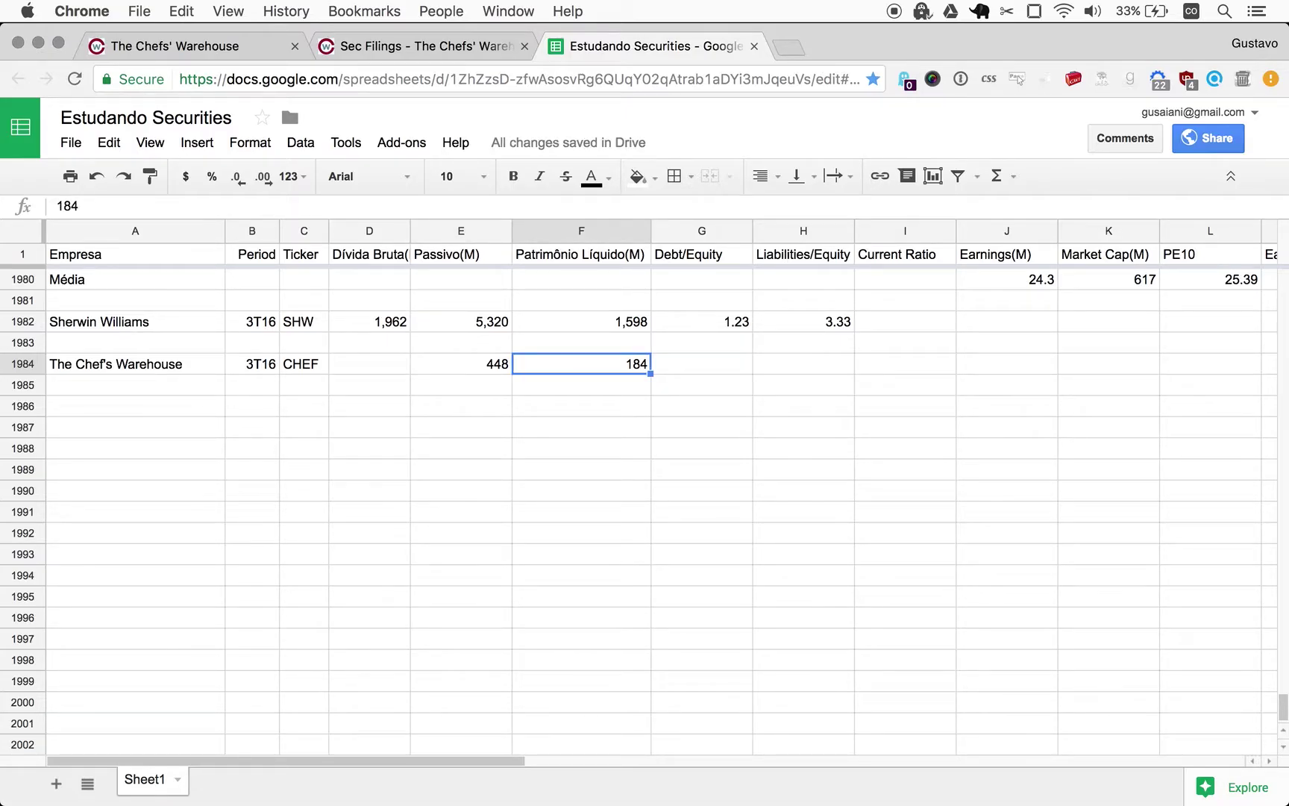
Step: Copy the Liabilities/Equity formula from H1982 into H1984, giving 2.43
{"action": "key", "text": "Right"}
{"action": "key", "text": "Right"}
{"action": "key", "text": "Up"}
{"action": "key", "text": "Up"}
{"action": "key", "text": "super+c"}
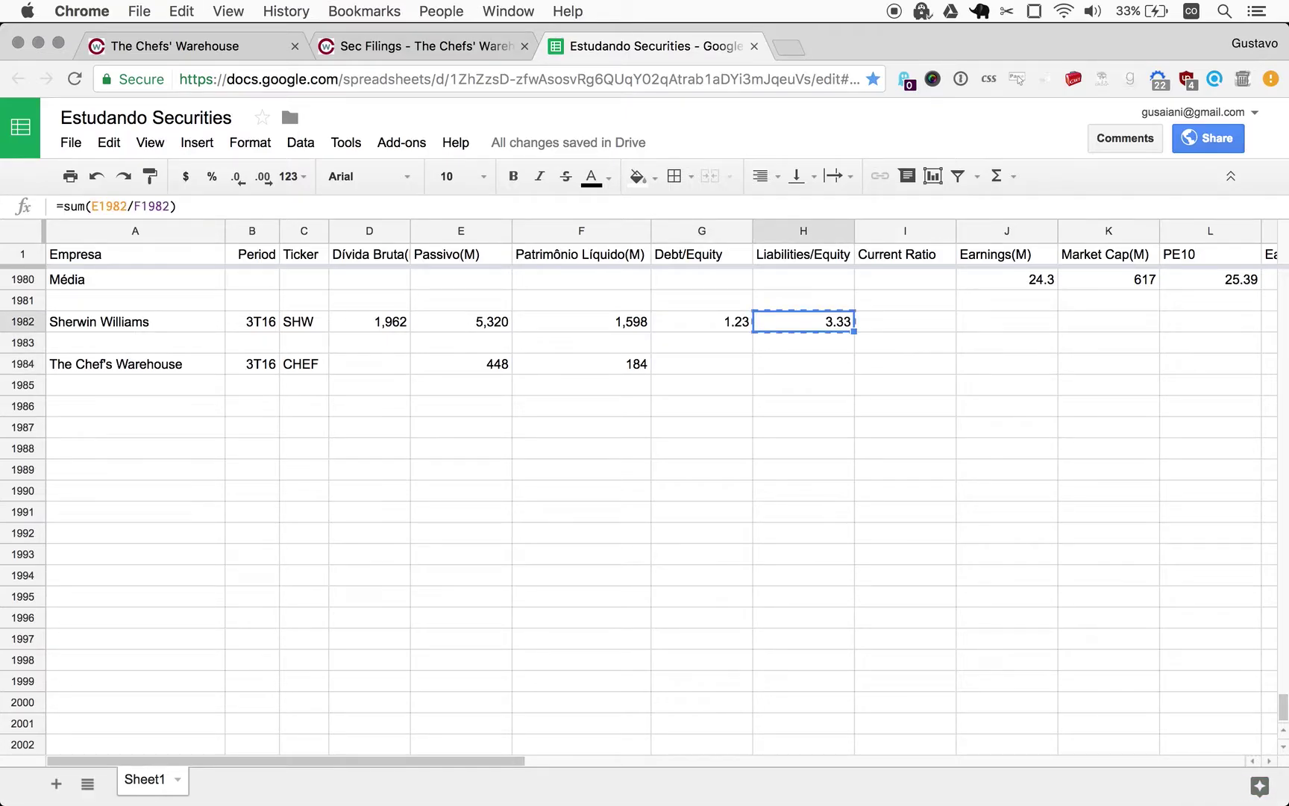
{"action": "key", "text": "Down"}
{"action": "key", "text": "Down"}
{"action": "key", "text": "super+v"}
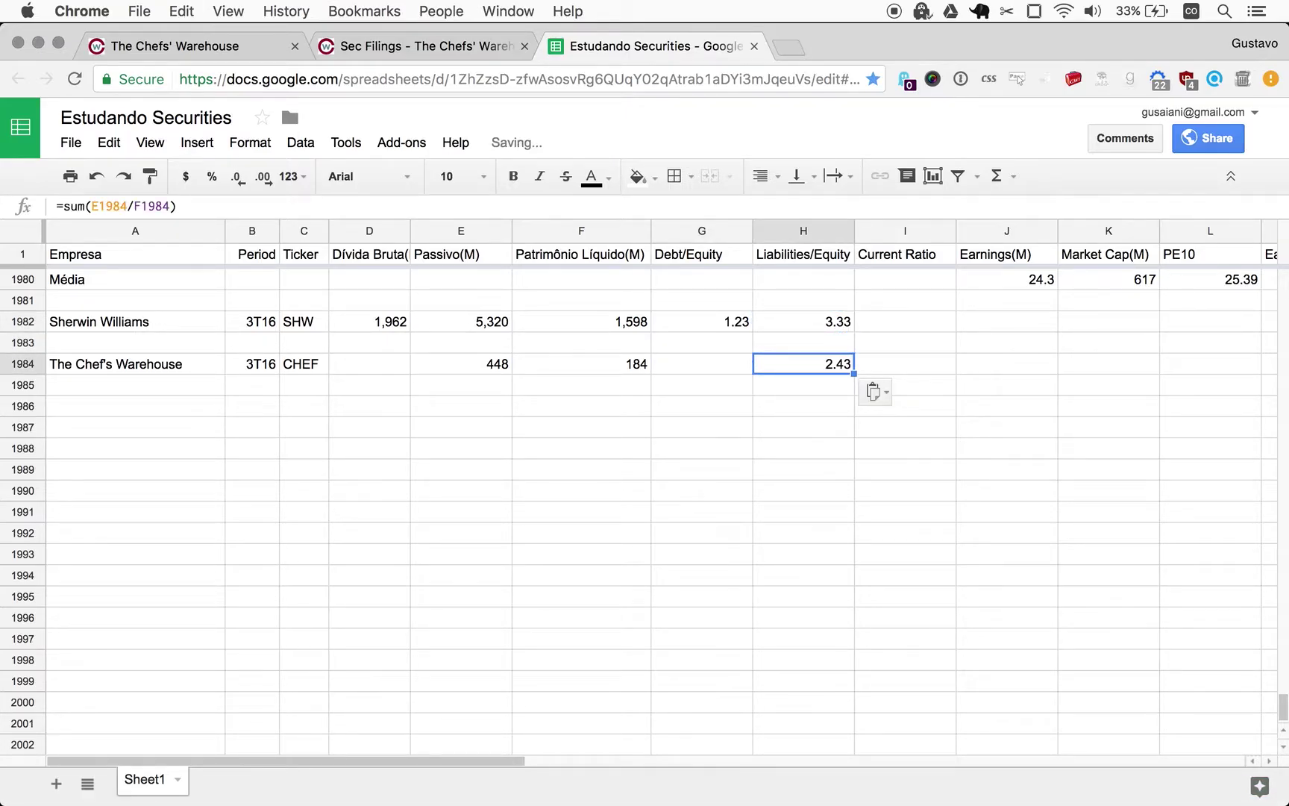
{"action": "key", "text": "Left"}
{"action": "key", "text": "Left"}
{"action": "key", "text": "Left"}
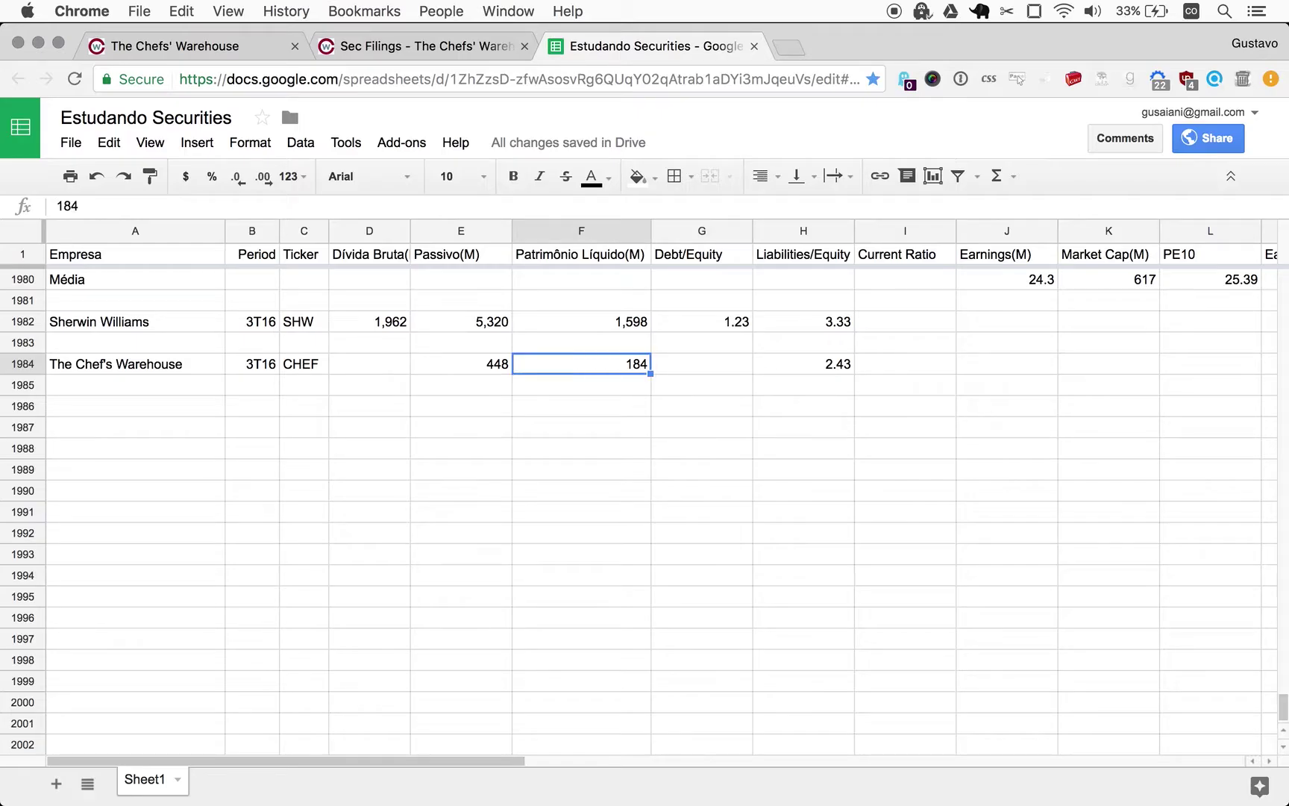
{"action": "key", "text": "BackSpace"}
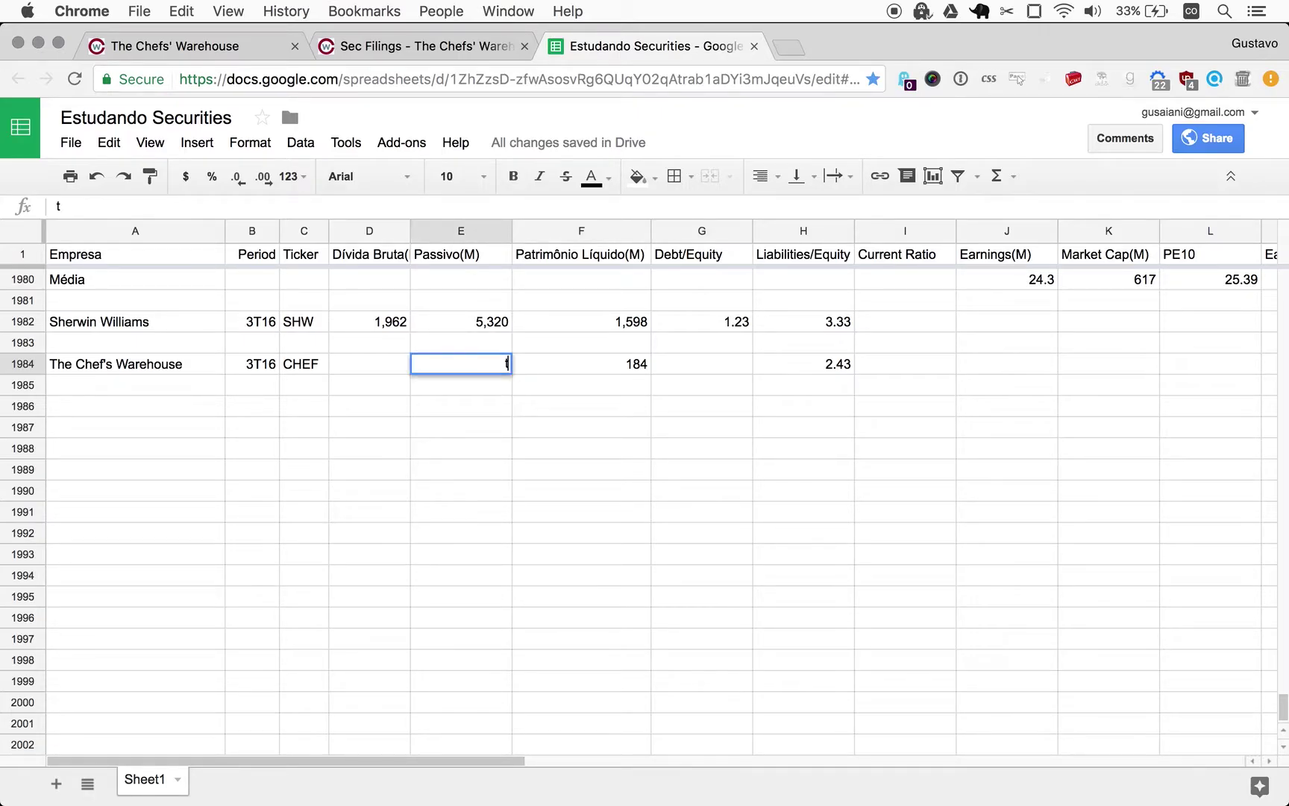
{"action": "key", "text": "Escape"}
Step: Return to the 10-Q balance sheet showing current debt 13,615 and long-term debt 319,005
{"action": "key", "text": "super+grave"}
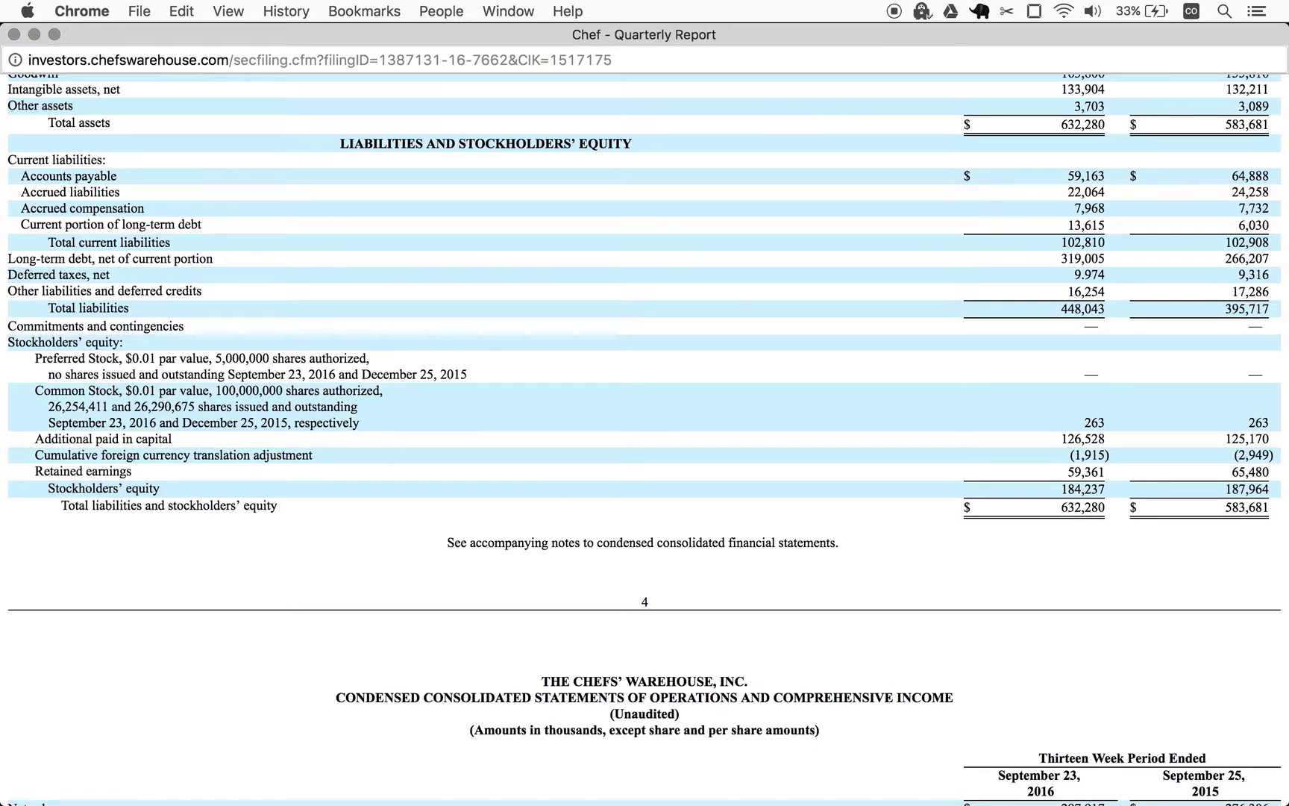
{"action": "scroll", "coordinate": [618, 395], "scroll_direction": "up", "scroll_amount": 5}
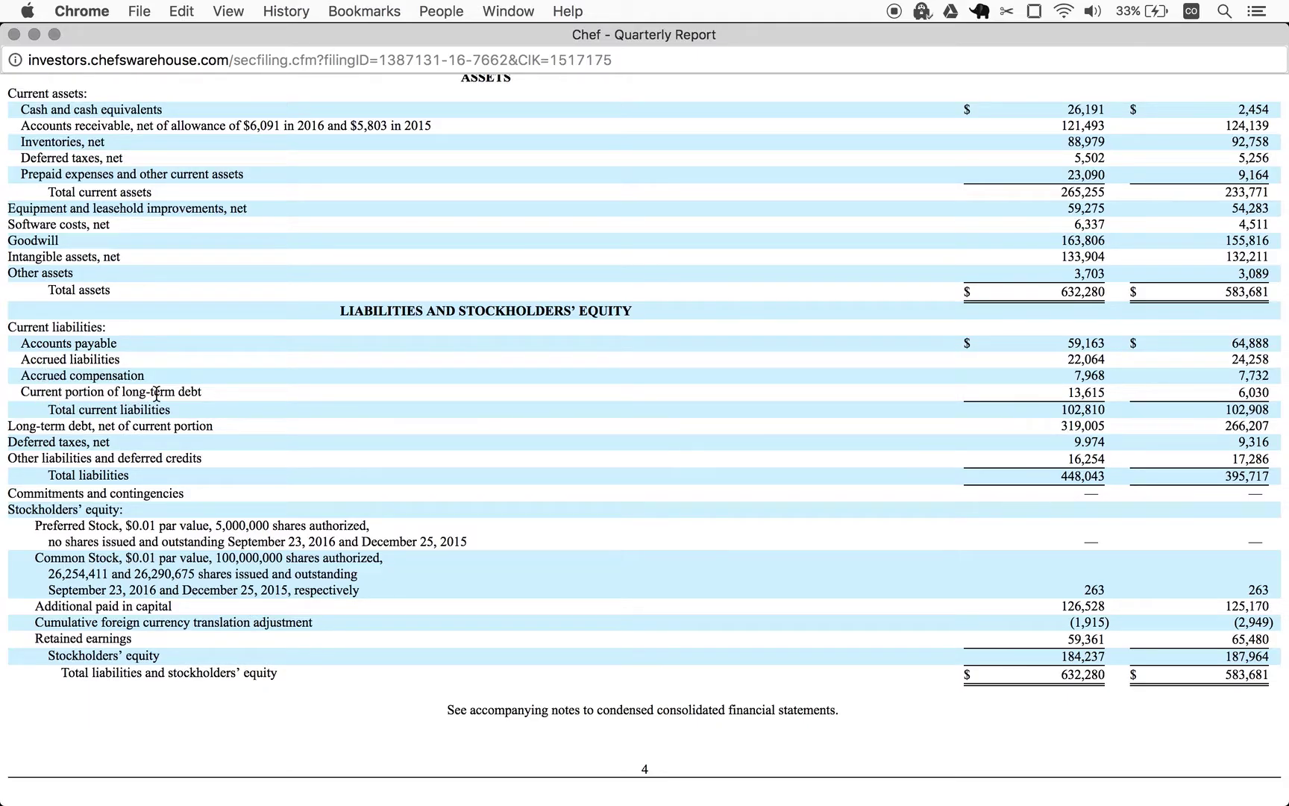
Step: Total the debt in Calculator, 14 + 319 = 333, then go back to the 10-Q
{"action": "key", "text": "super+space"}
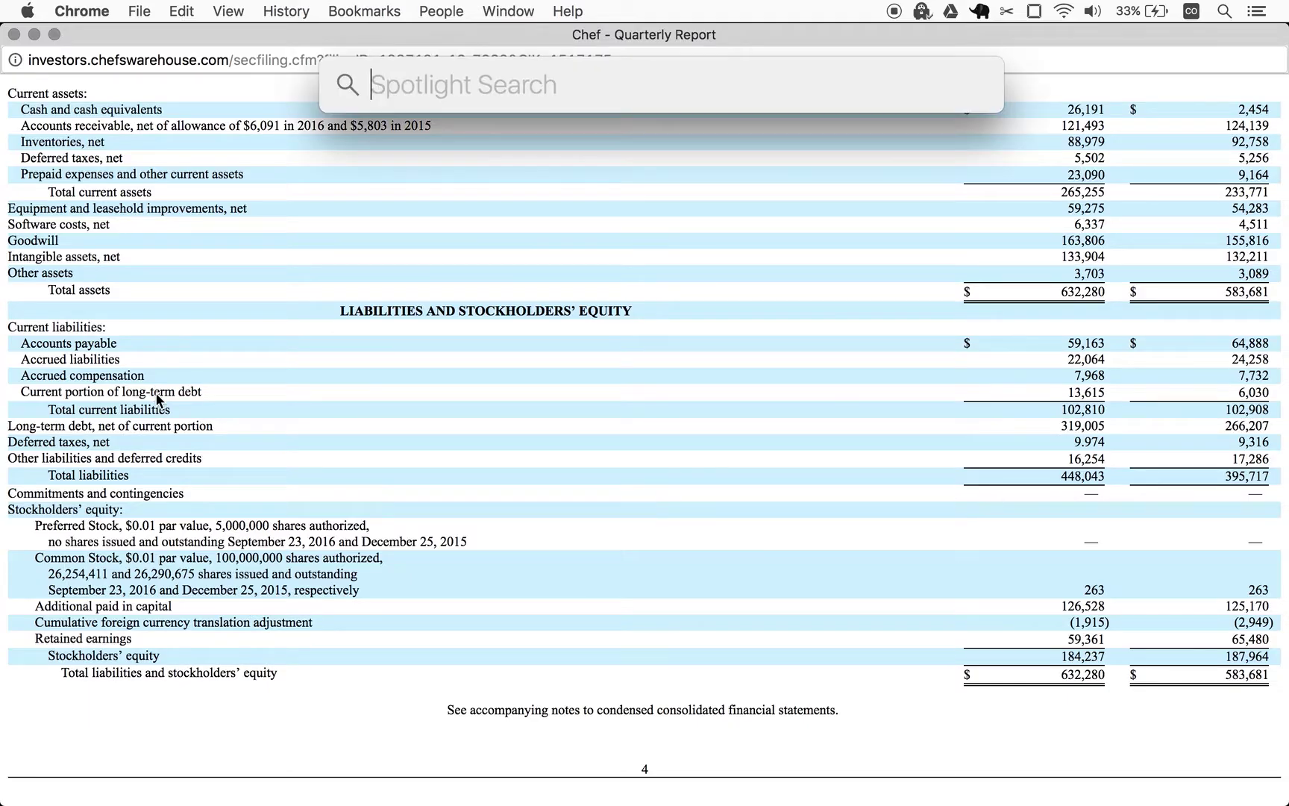
{"action": "type", "text": "calc"}
{"action": "key", "text": "Return"}
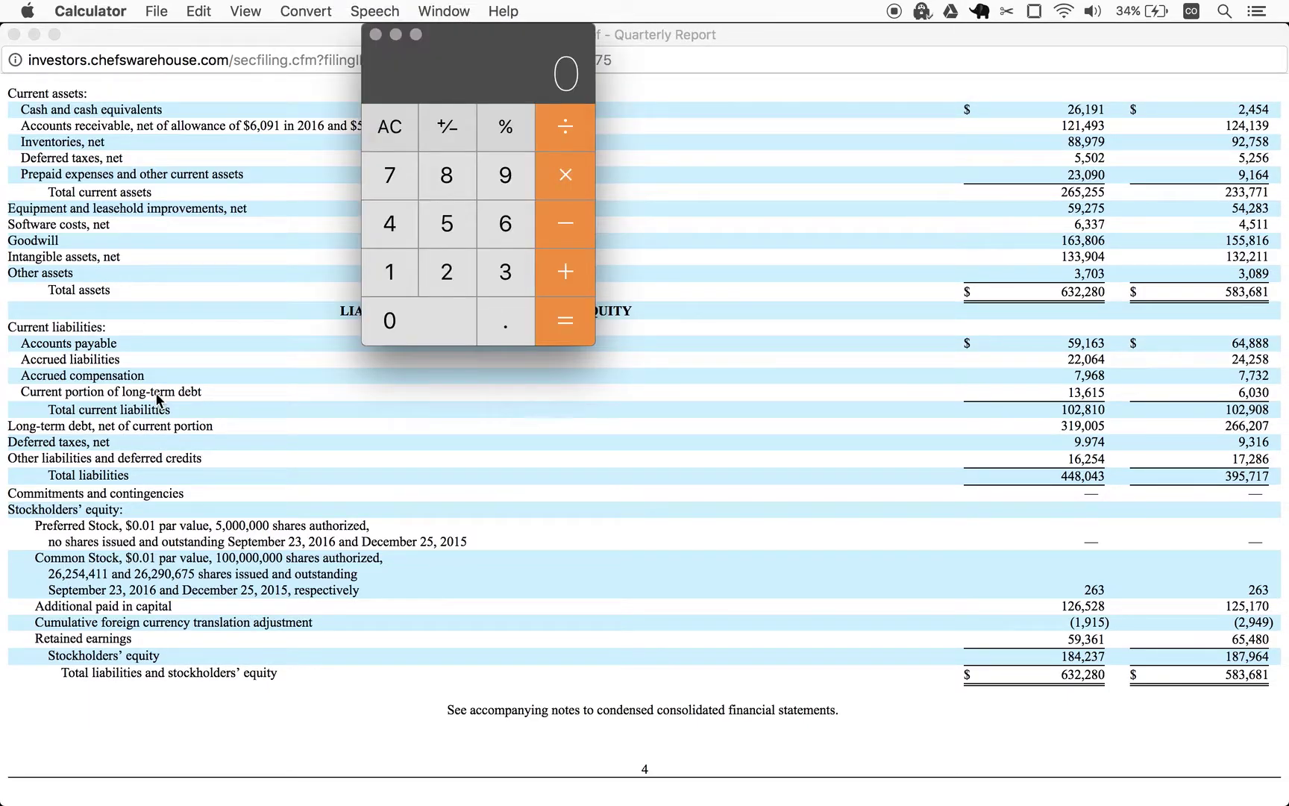
{"action": "type", "text": "14"}
{"action": "key", "text": "plus"}
{"action": "type", "text": "319"}
{"action": "key", "text": "equal"}
{"action": "left_click", "coordinate": [836, 319]}
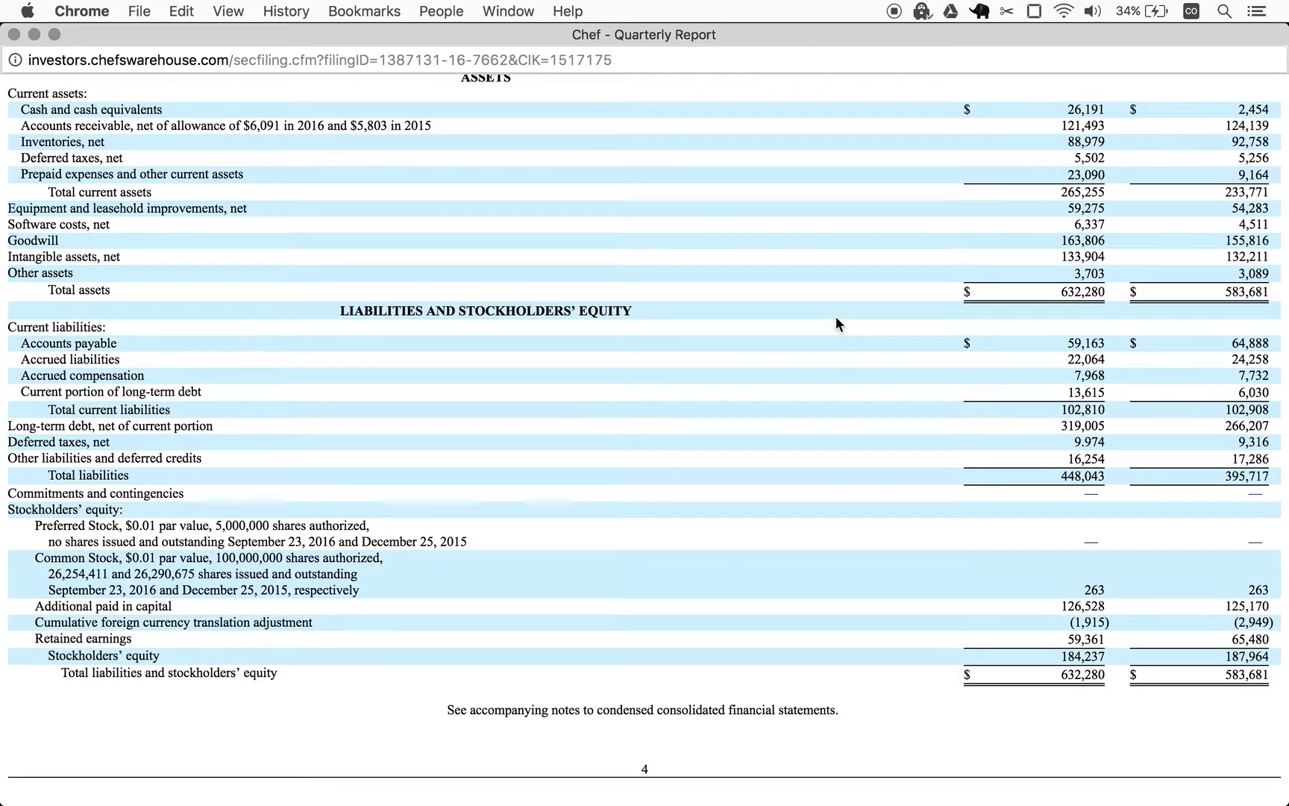
Step: Enter gross debt 333 in D1984 and paste the Debt/Equity formula into G1984, giving 1.81
{"action": "key", "text": "super+grave"}
{"action": "left_click", "coordinate": [369, 364]}
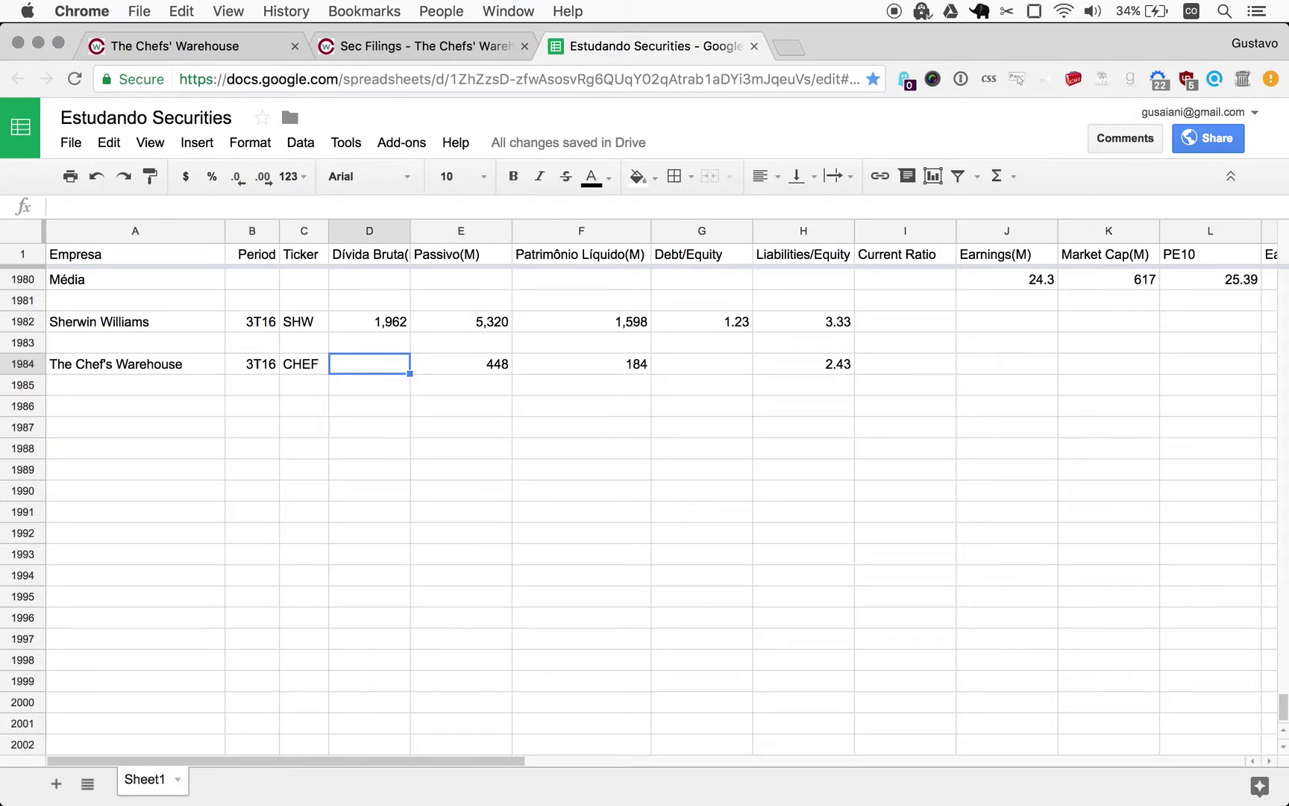
{"action": "type", "text": "333"}
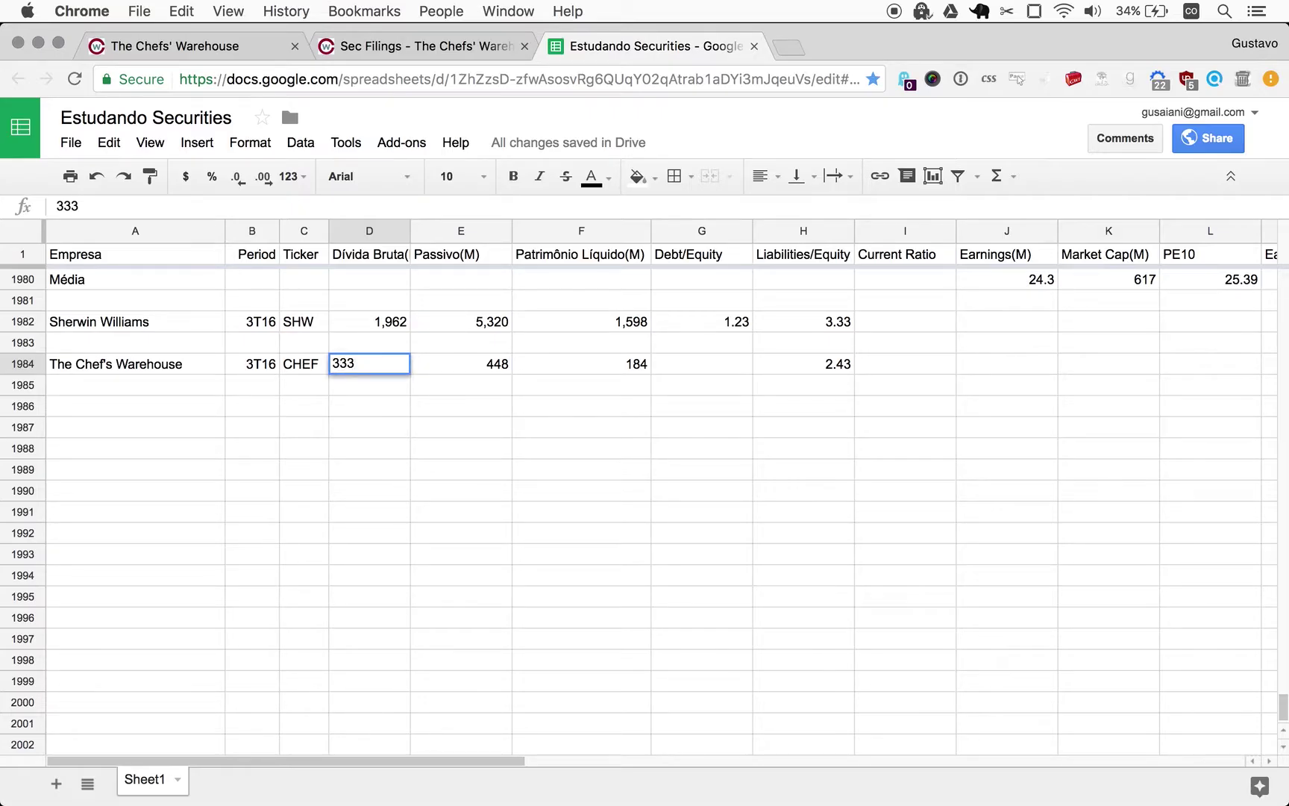
{"action": "key", "text": "Tab"}
{"action": "key", "text": "Tab"}
{"action": "key", "text": "Tab"}
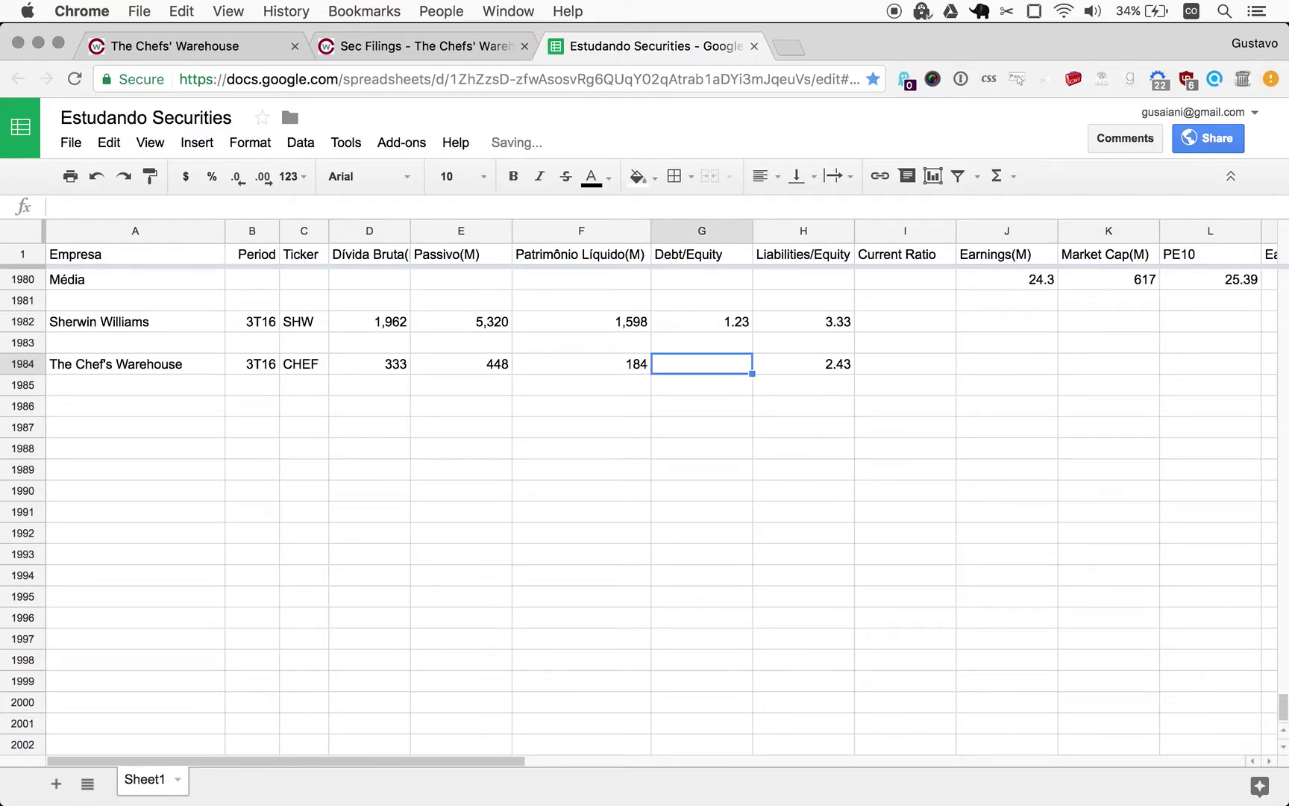
{"action": "key", "text": "Up"}
{"action": "key", "text": "Up"}
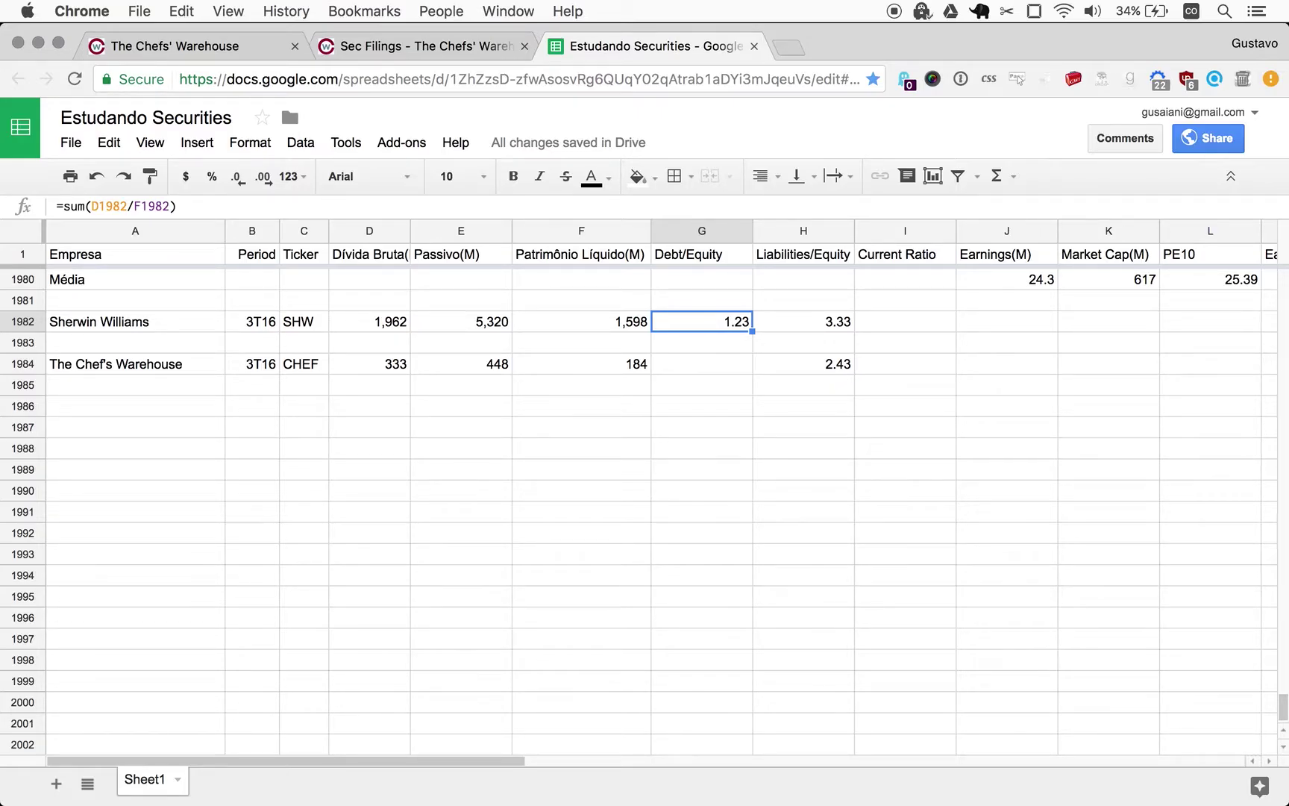
{"action": "key", "text": "Down"}
{"action": "key", "text": "Down"}
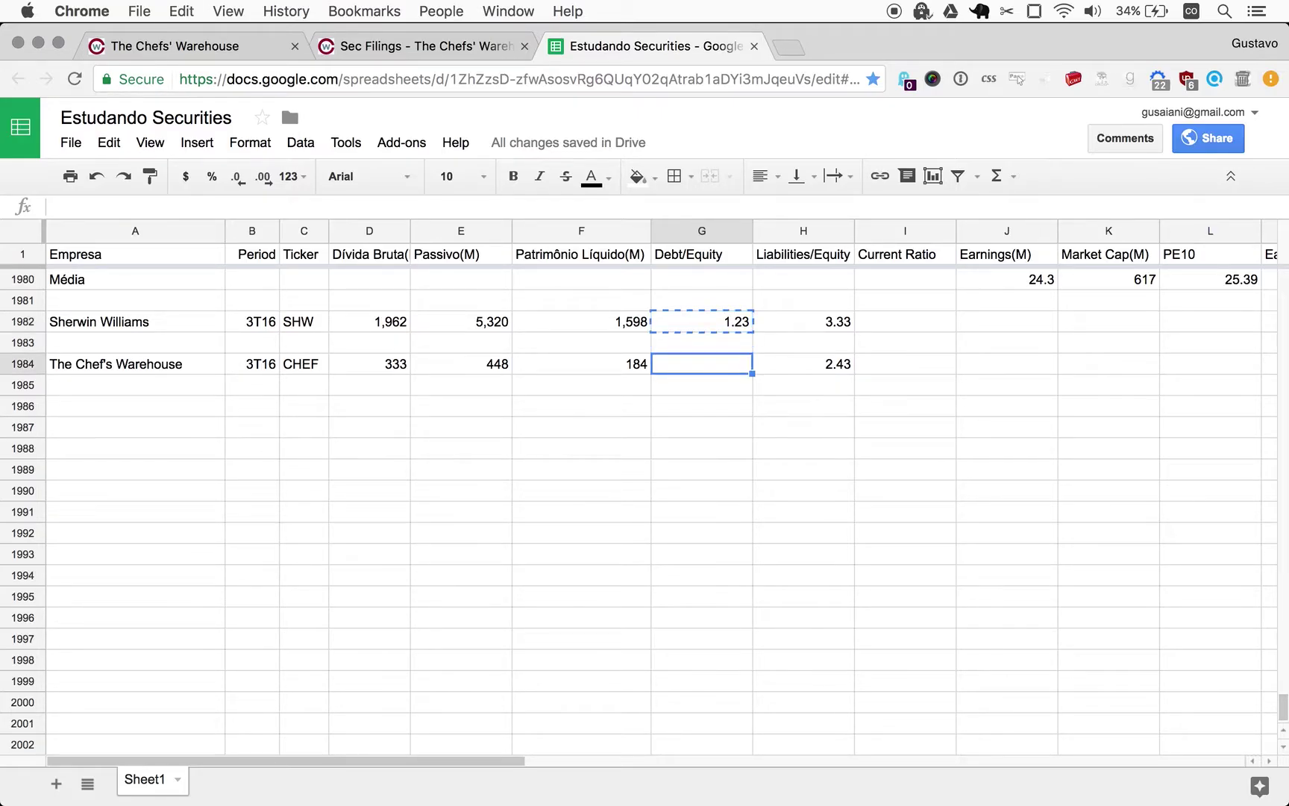
{"action": "type", "text": "=sum(D1984/F1984)"}
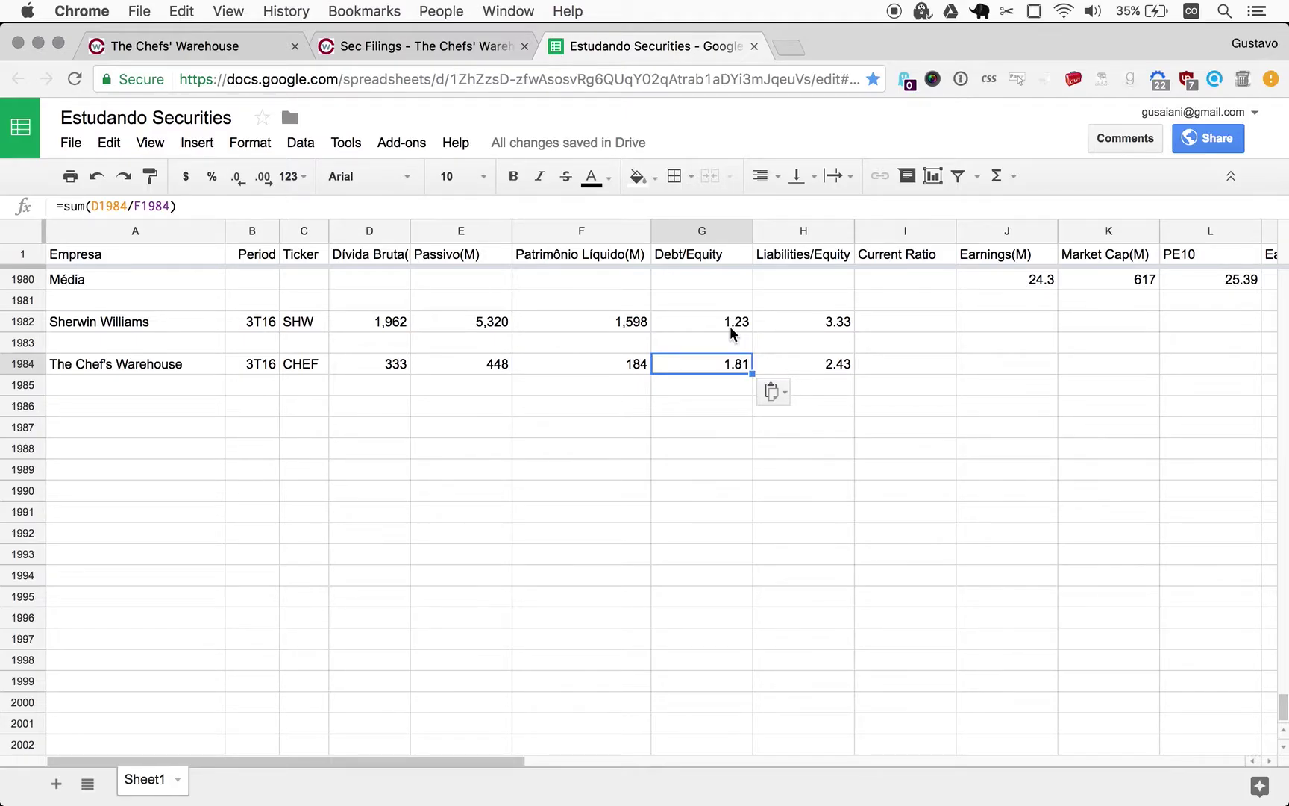
{"action": "key", "text": "BackSpace"}
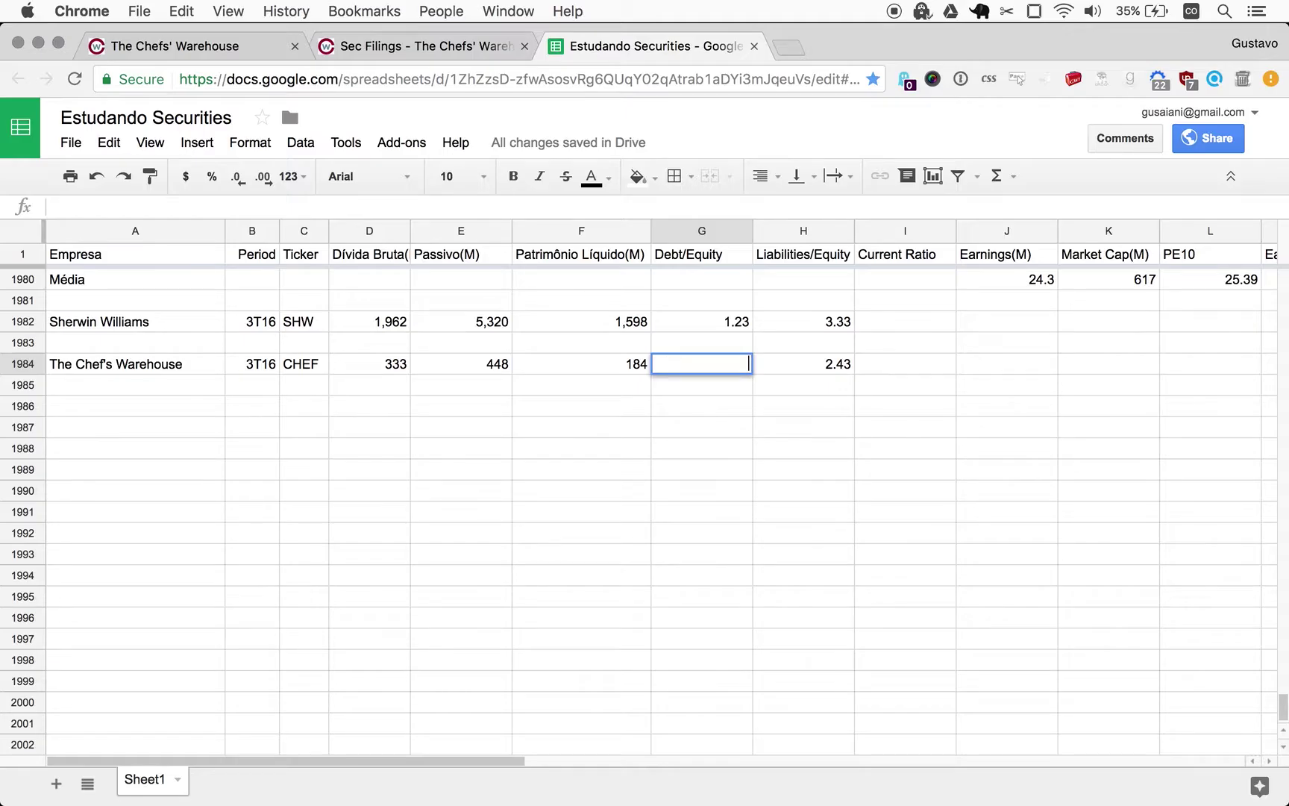
{"action": "key", "text": "Escape"}
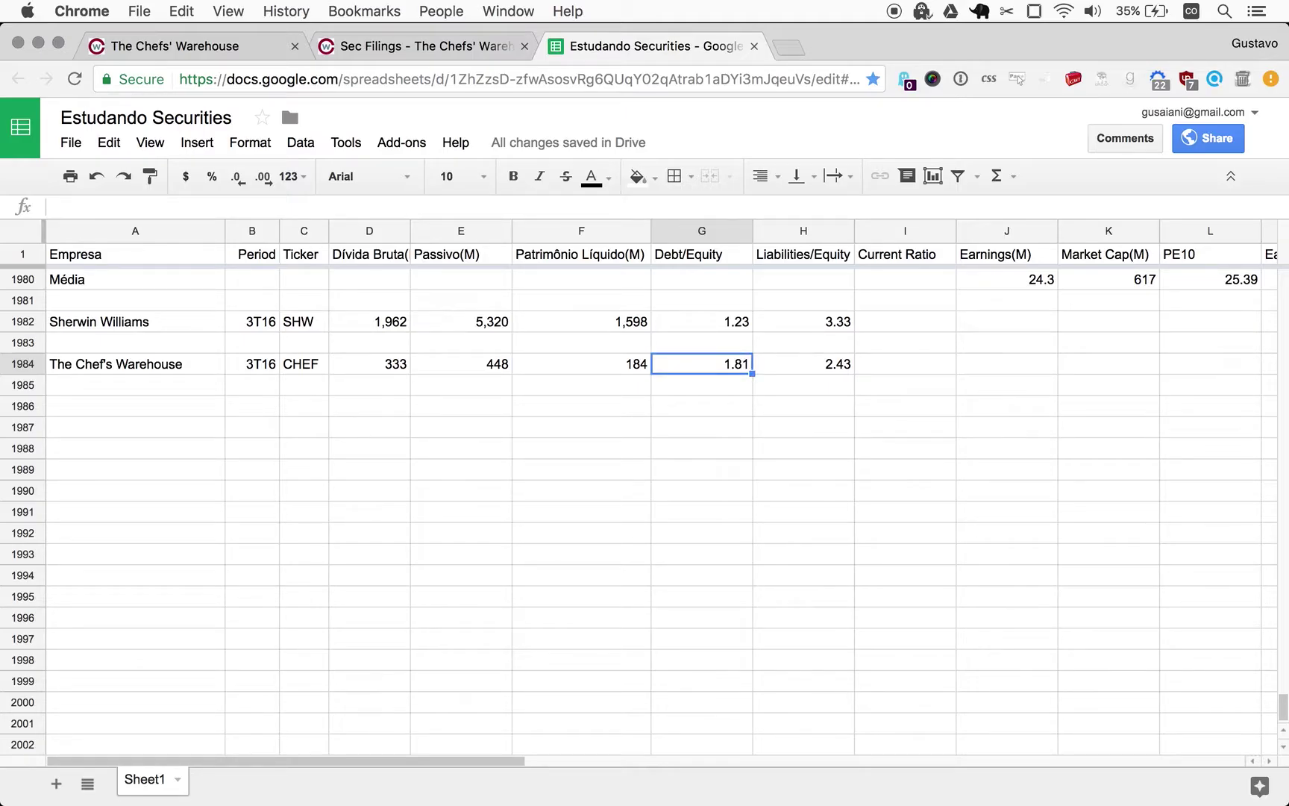
{"action": "left_click", "coordinate": [806, 447]}
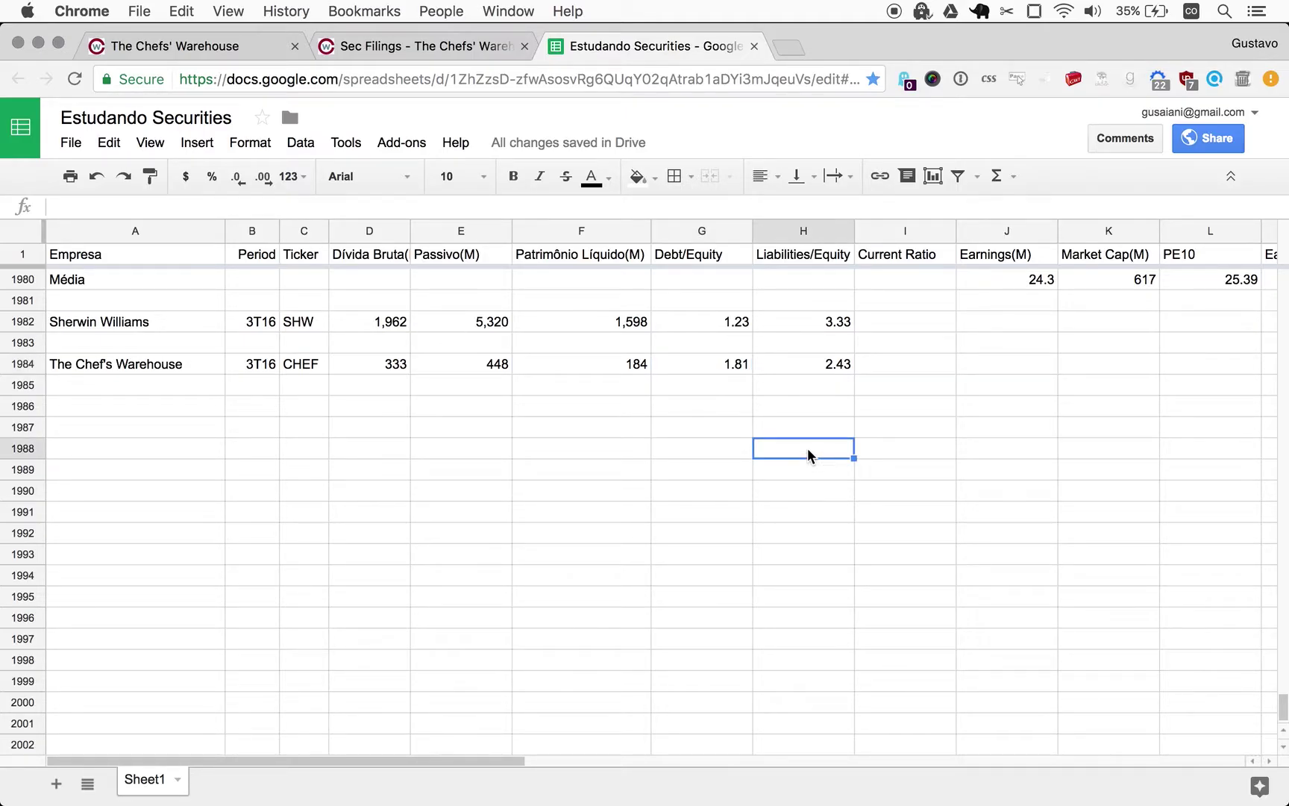